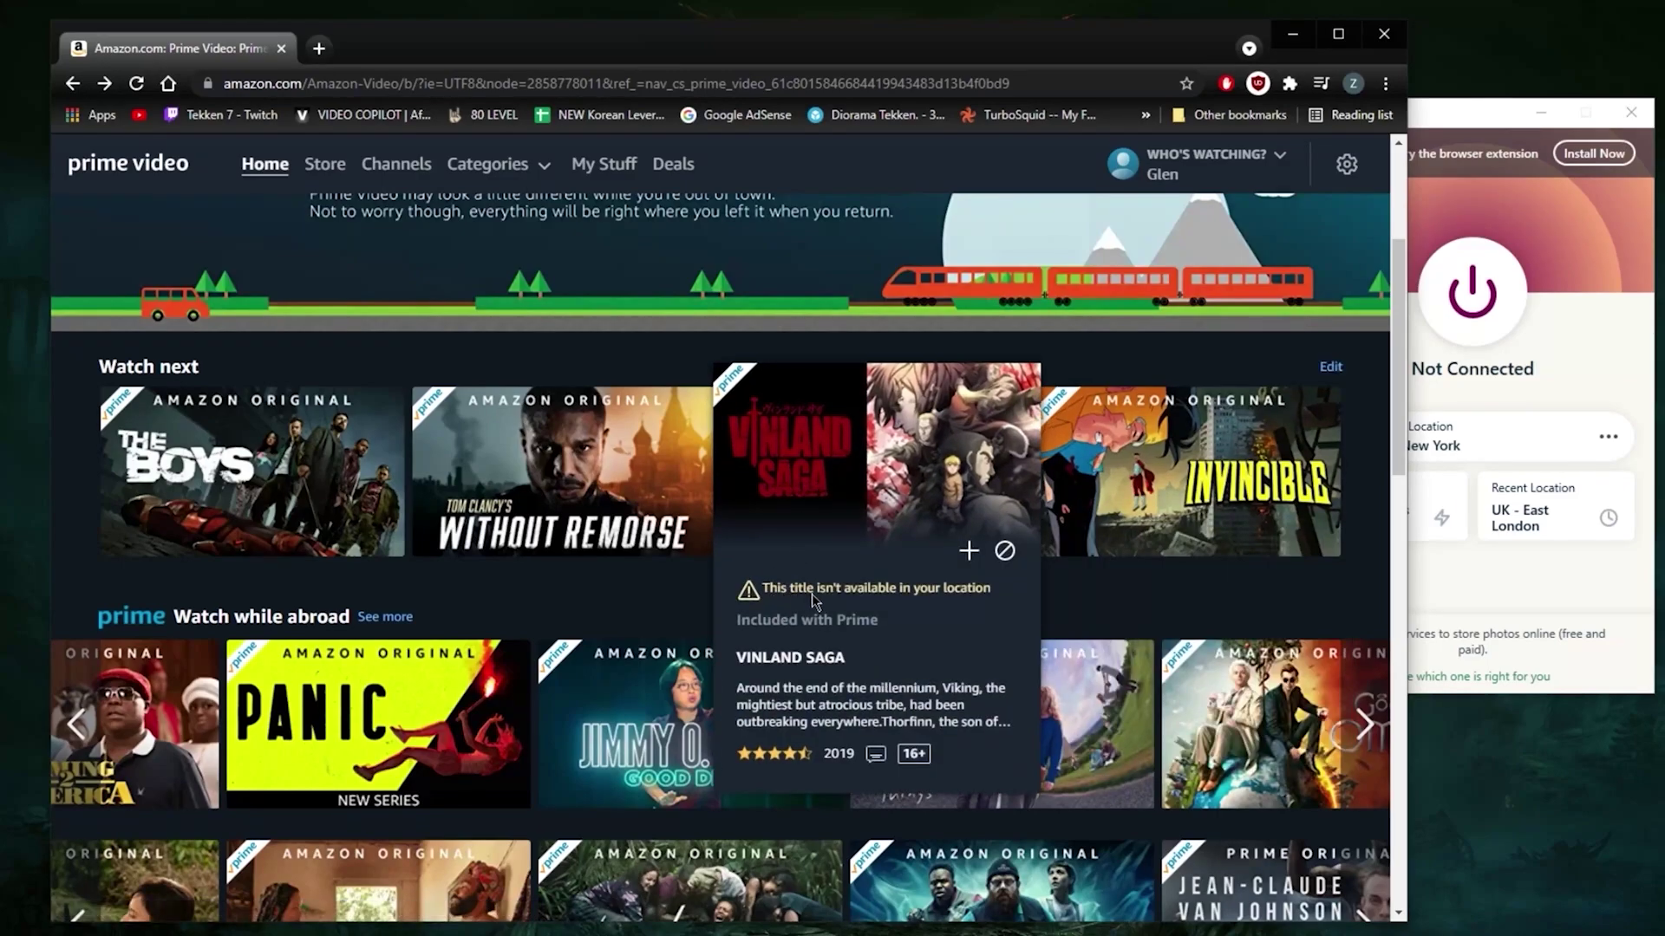
scroll(811, 595, "up", 3)
scroll(812, 594, "up", 3)
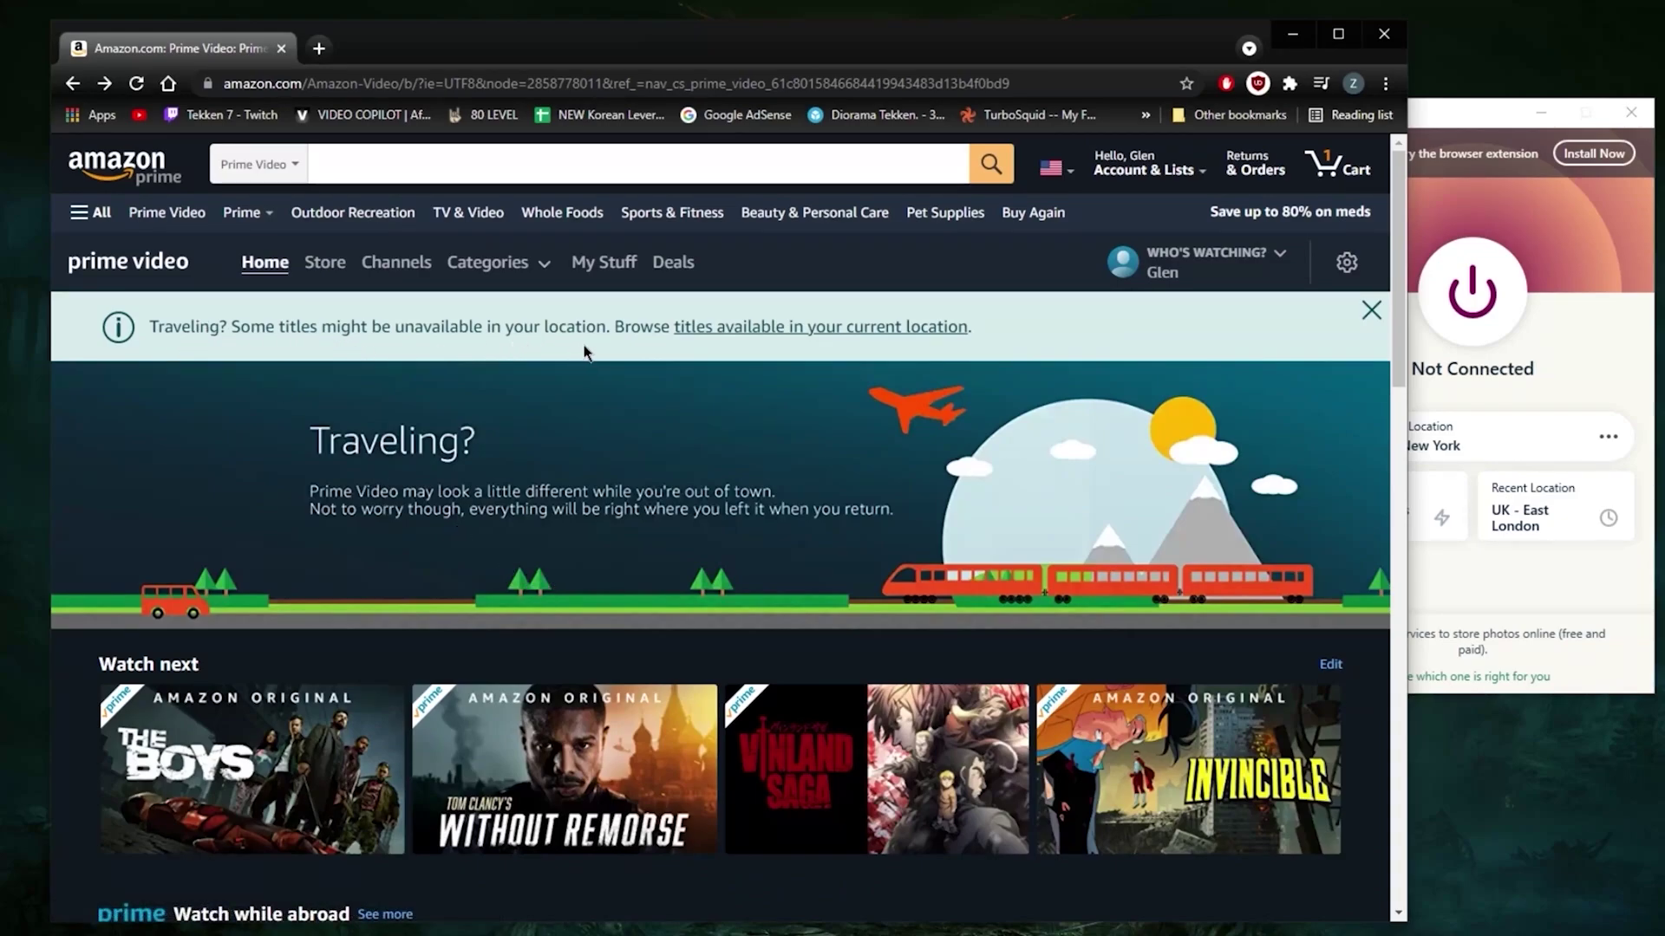
scroll(586, 351, "down", 3)
scroll(611, 397, "down", 2)
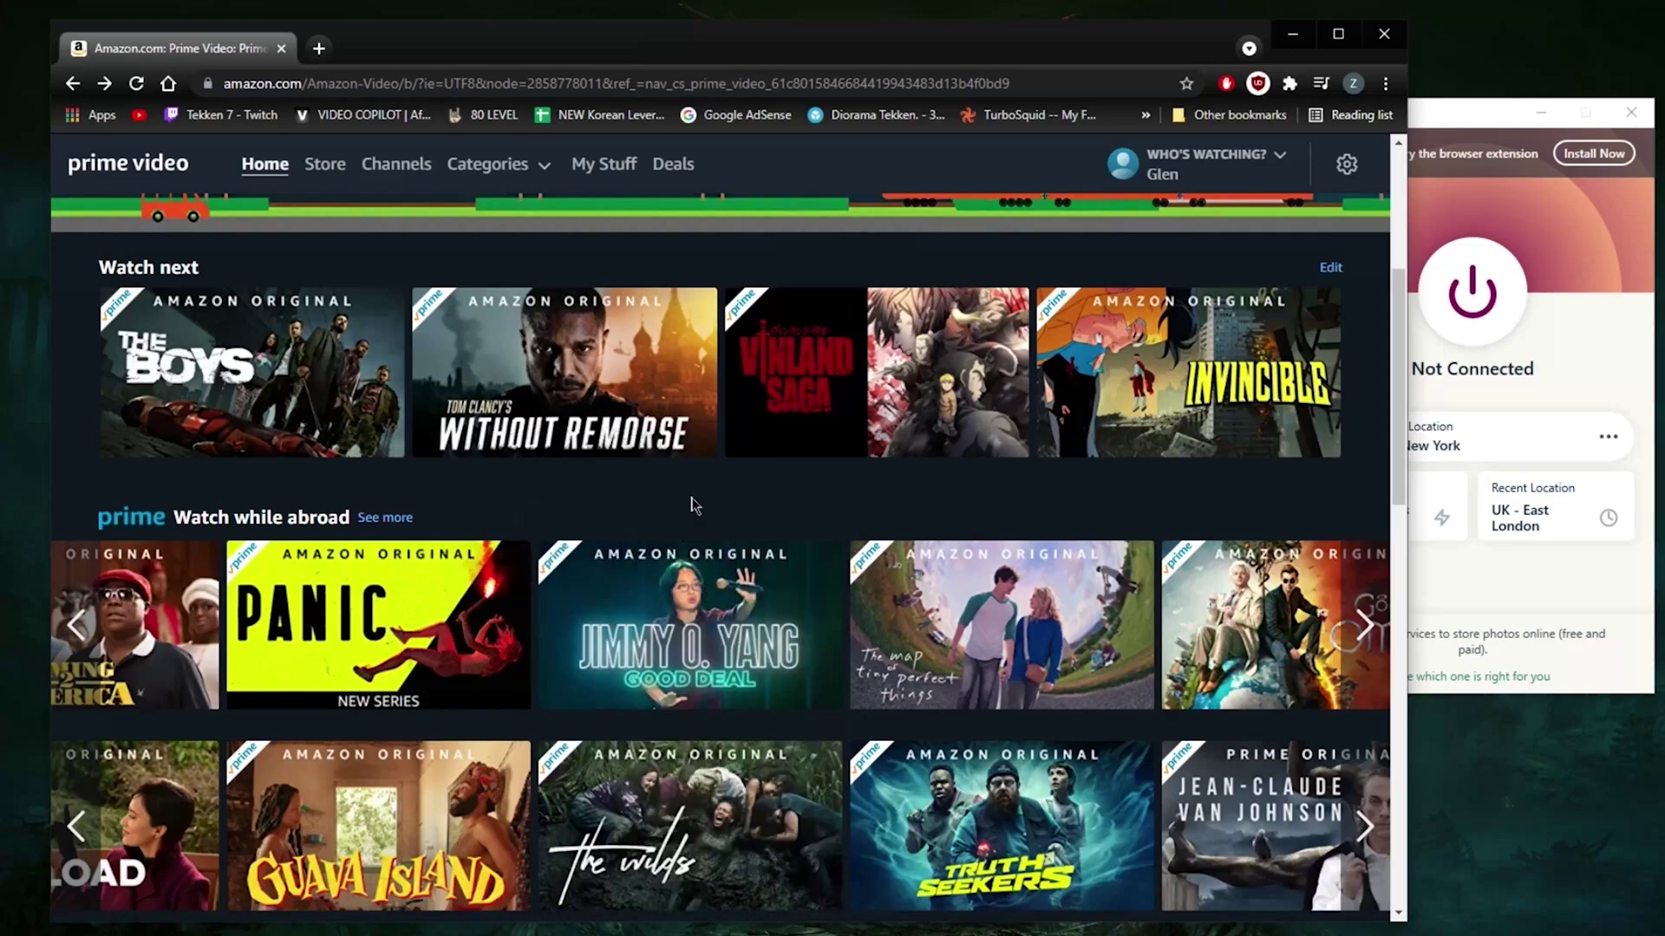
scroll(693, 504, "up", 1)
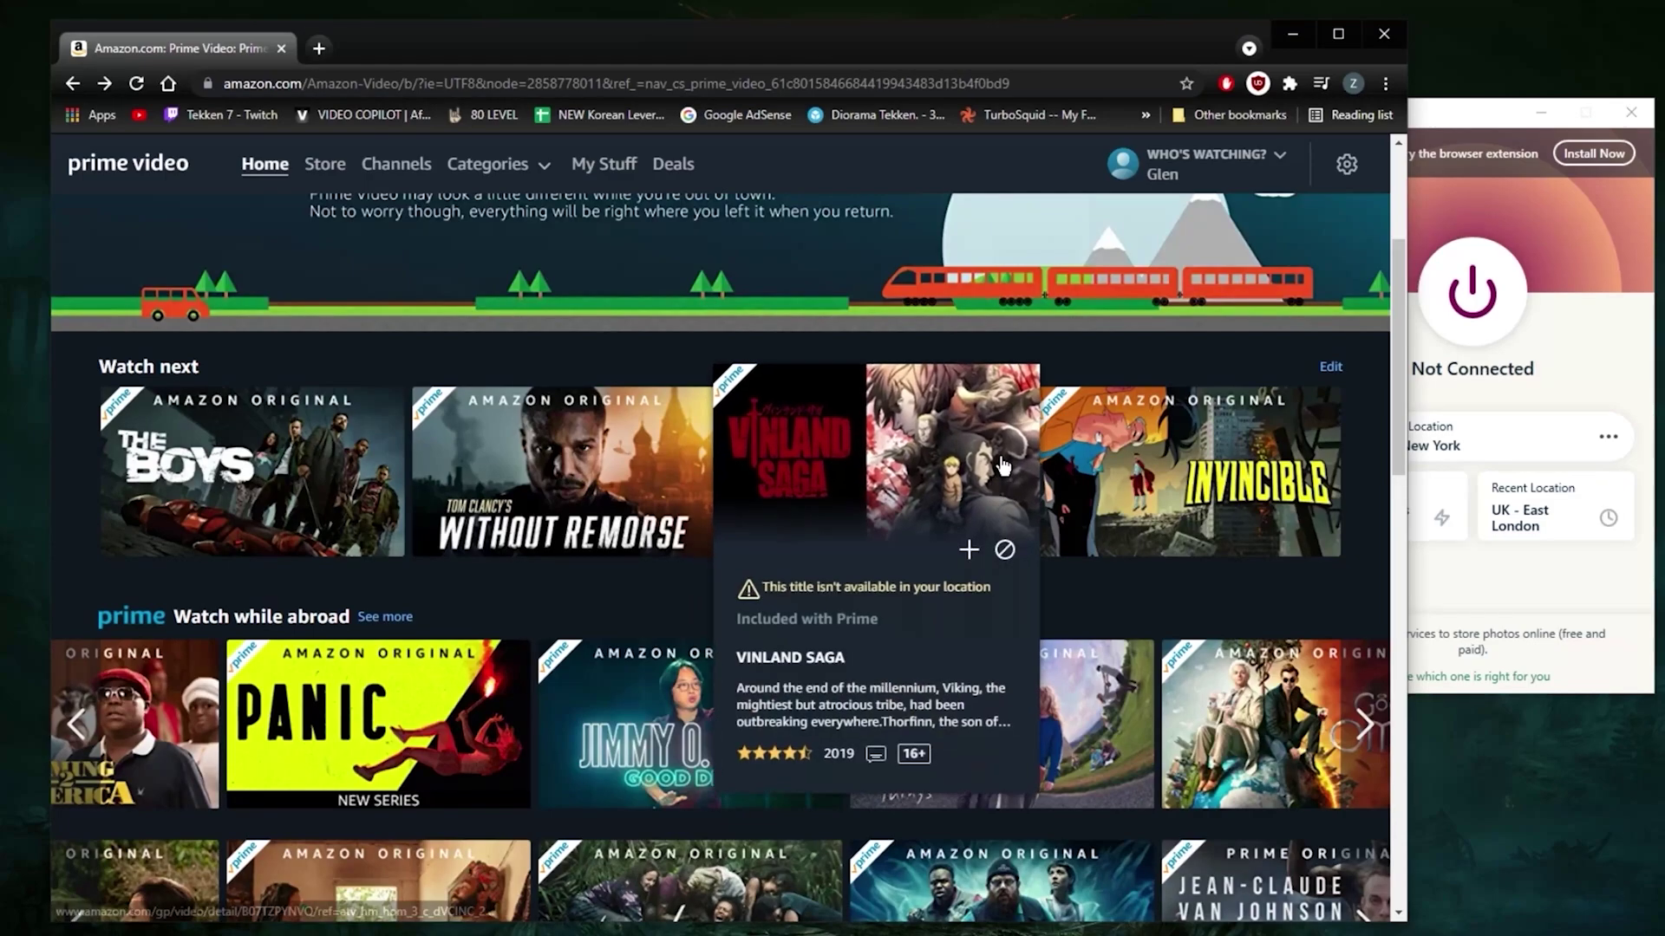
Bring the ExpressVPN window in front of the Prime Video browser
left_click(1586, 284)
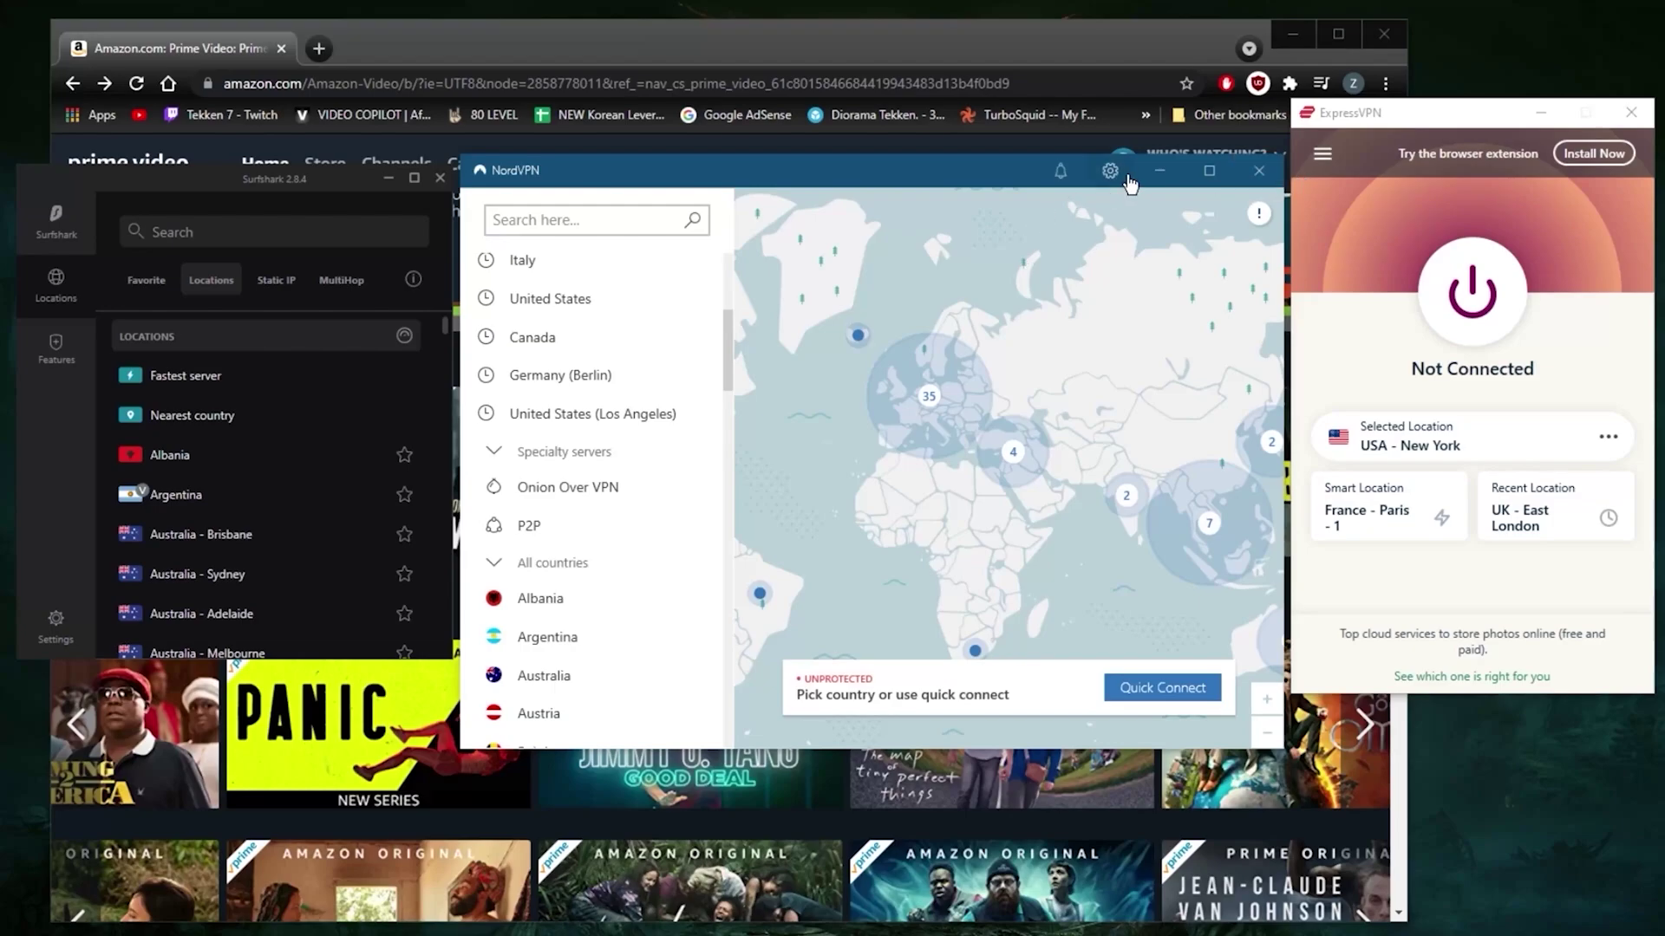
Switch between ExpressVPN and Chrome, leaving the Prime Video home page in front
left_click(951, 49)
mouse_move(877, 448)
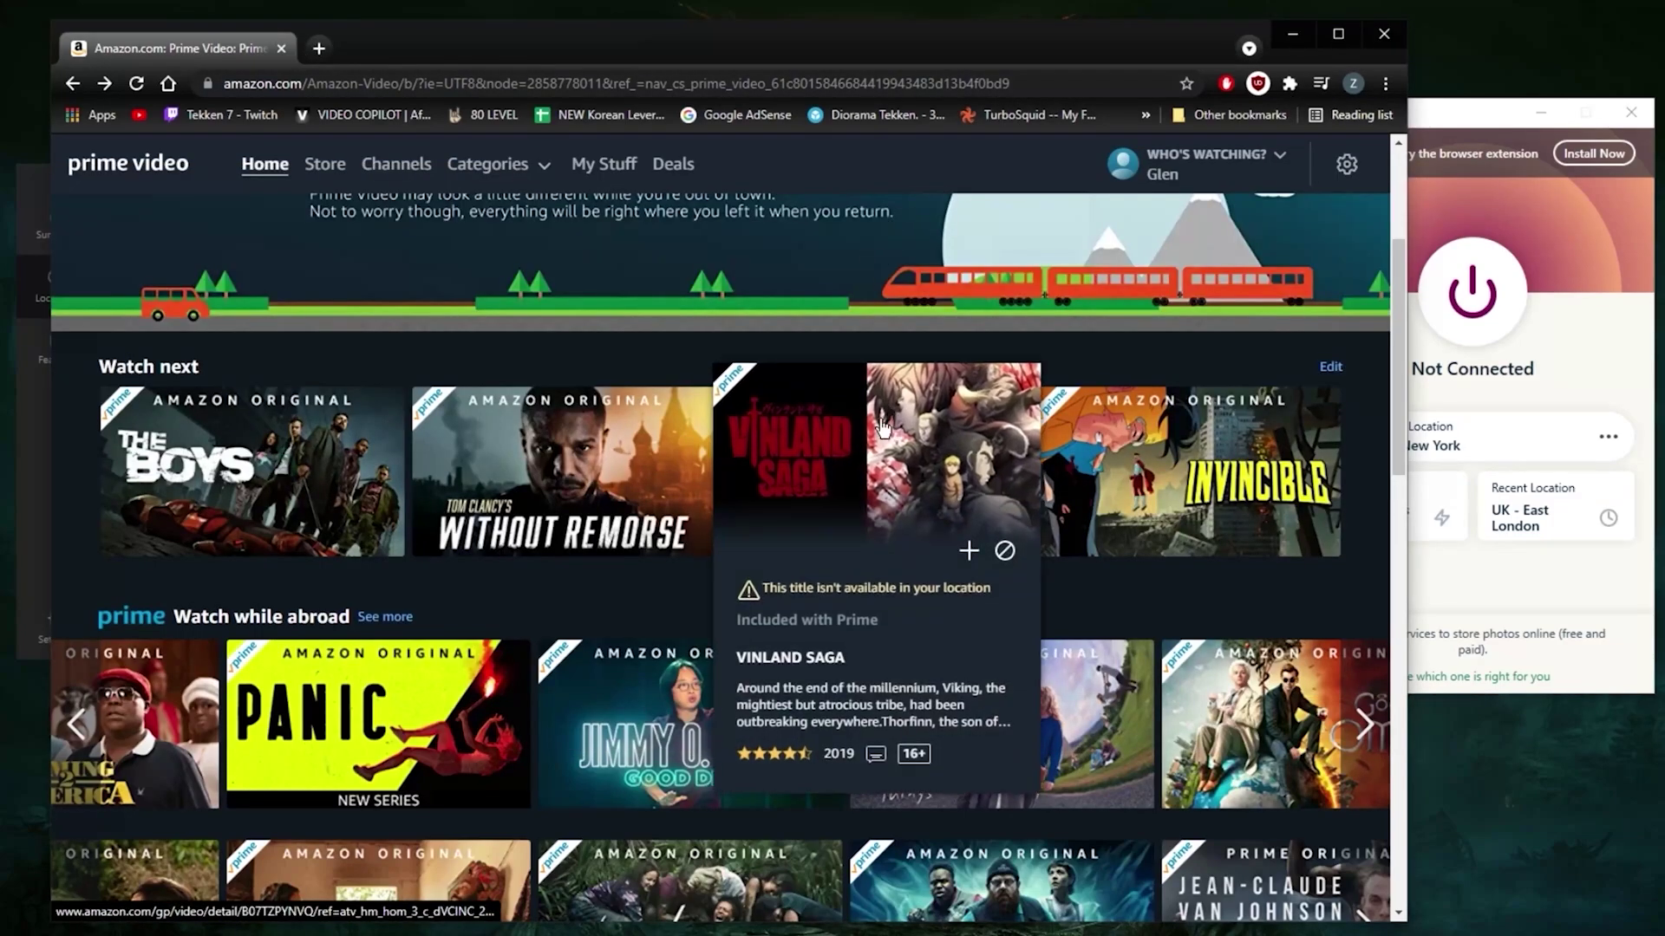
left_click(1313, 212)
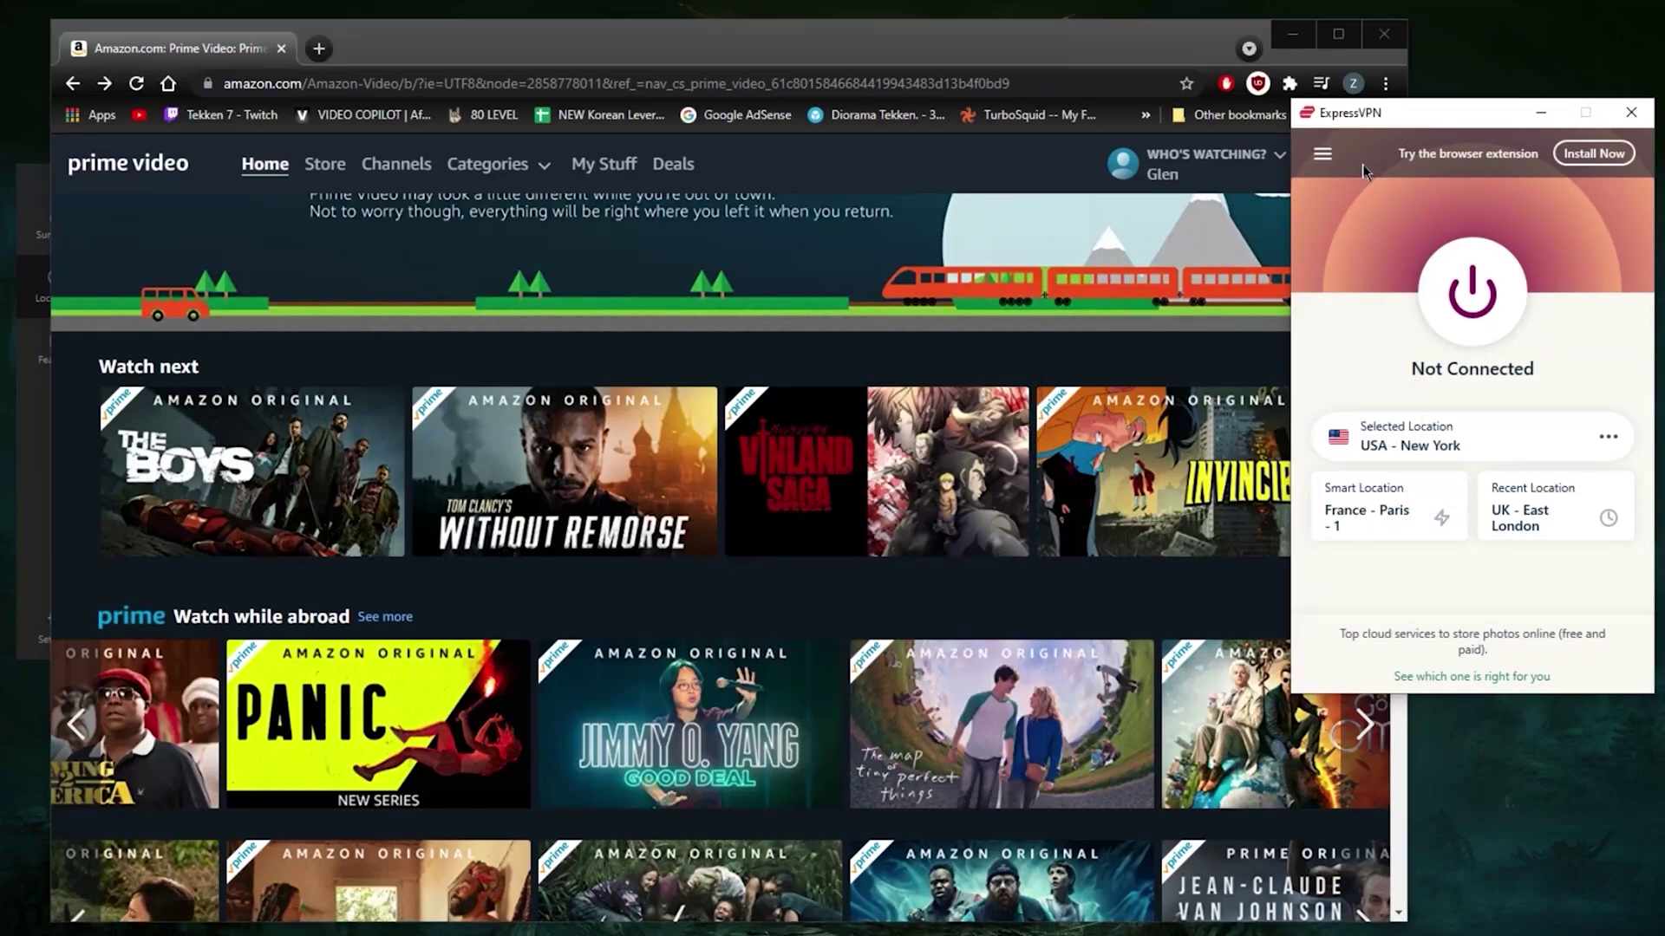
left_click(858, 184)
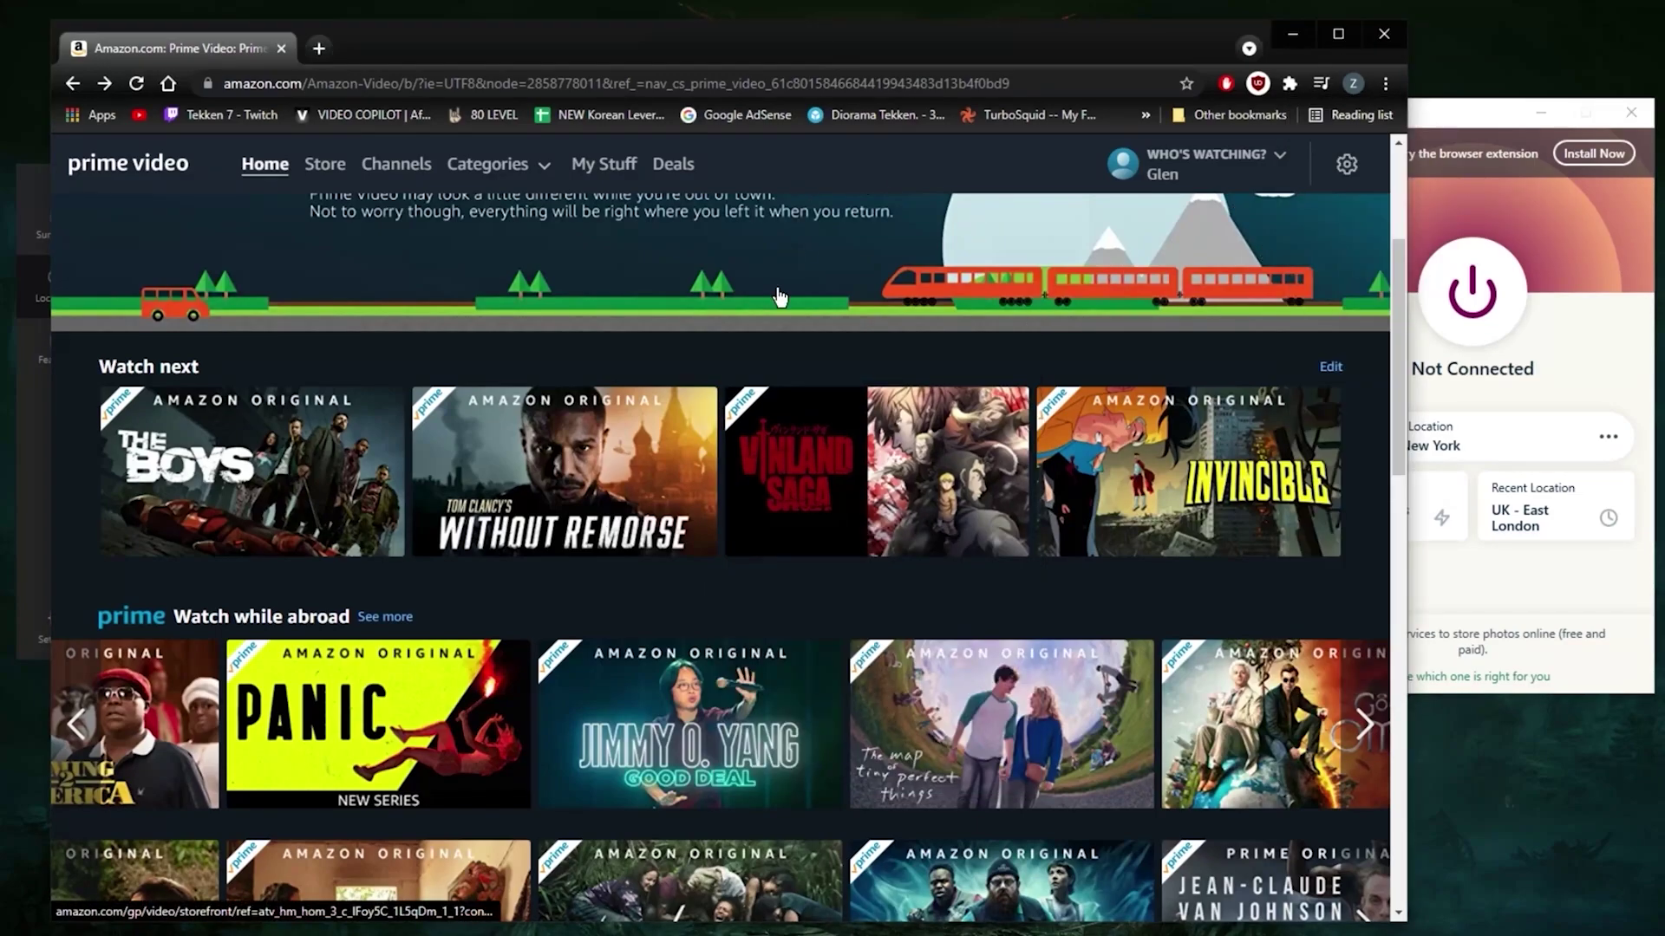
scroll(778, 296, "up", 3)
scroll(768, 404, "down", 3)
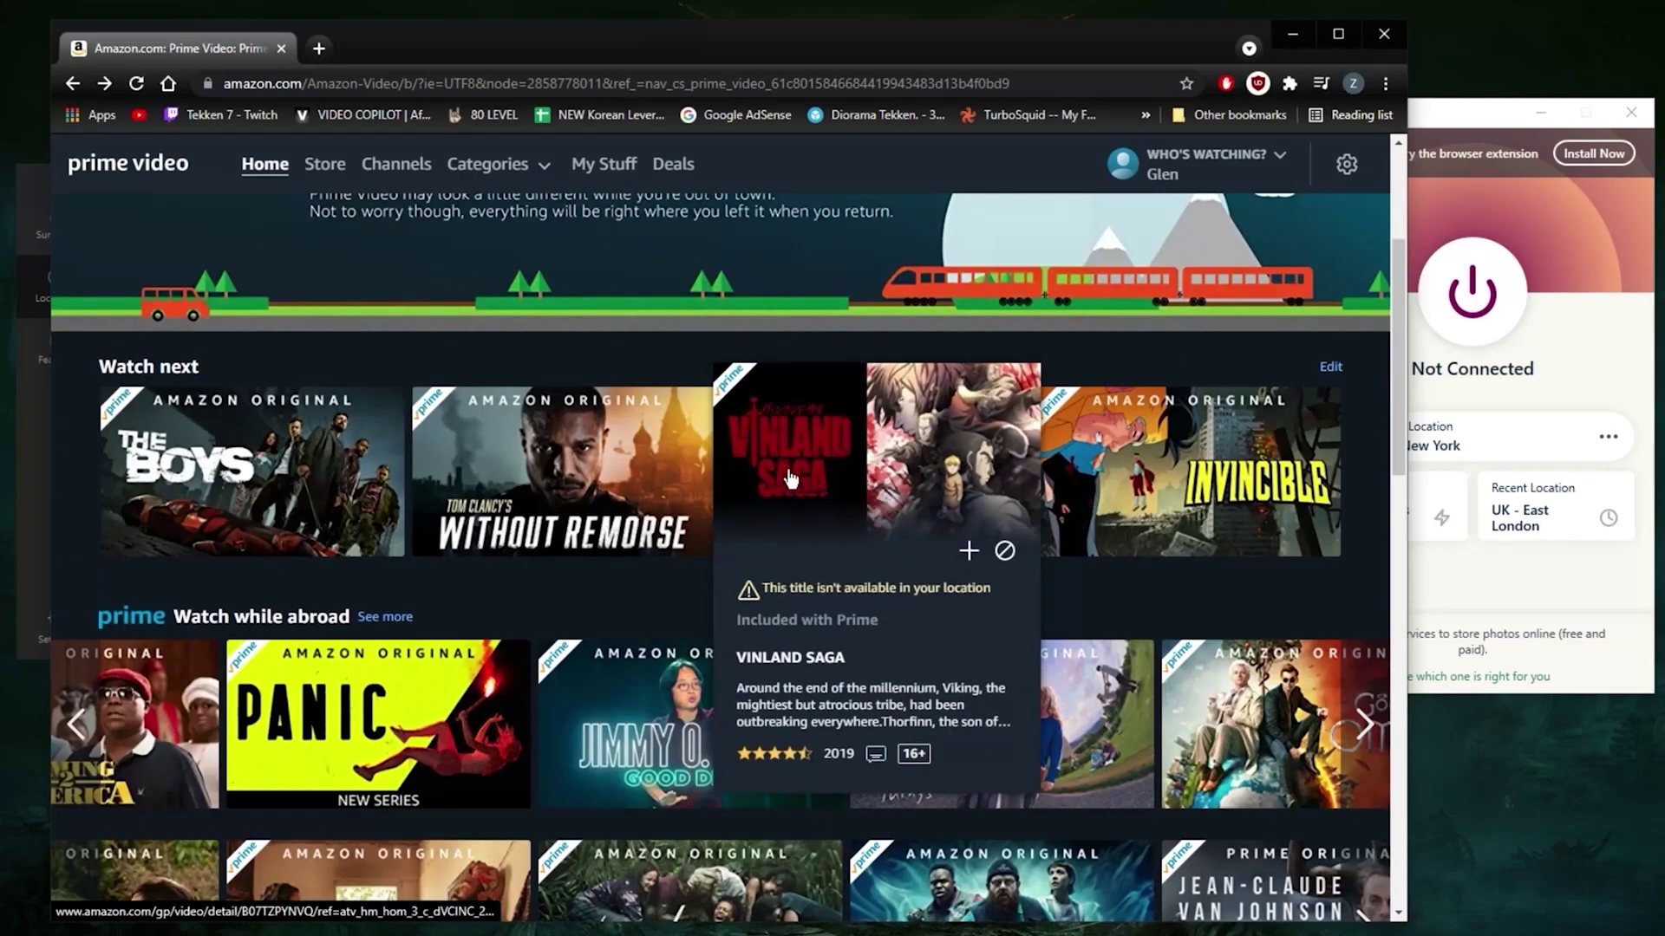
scroll(715, 430, "up", 5)
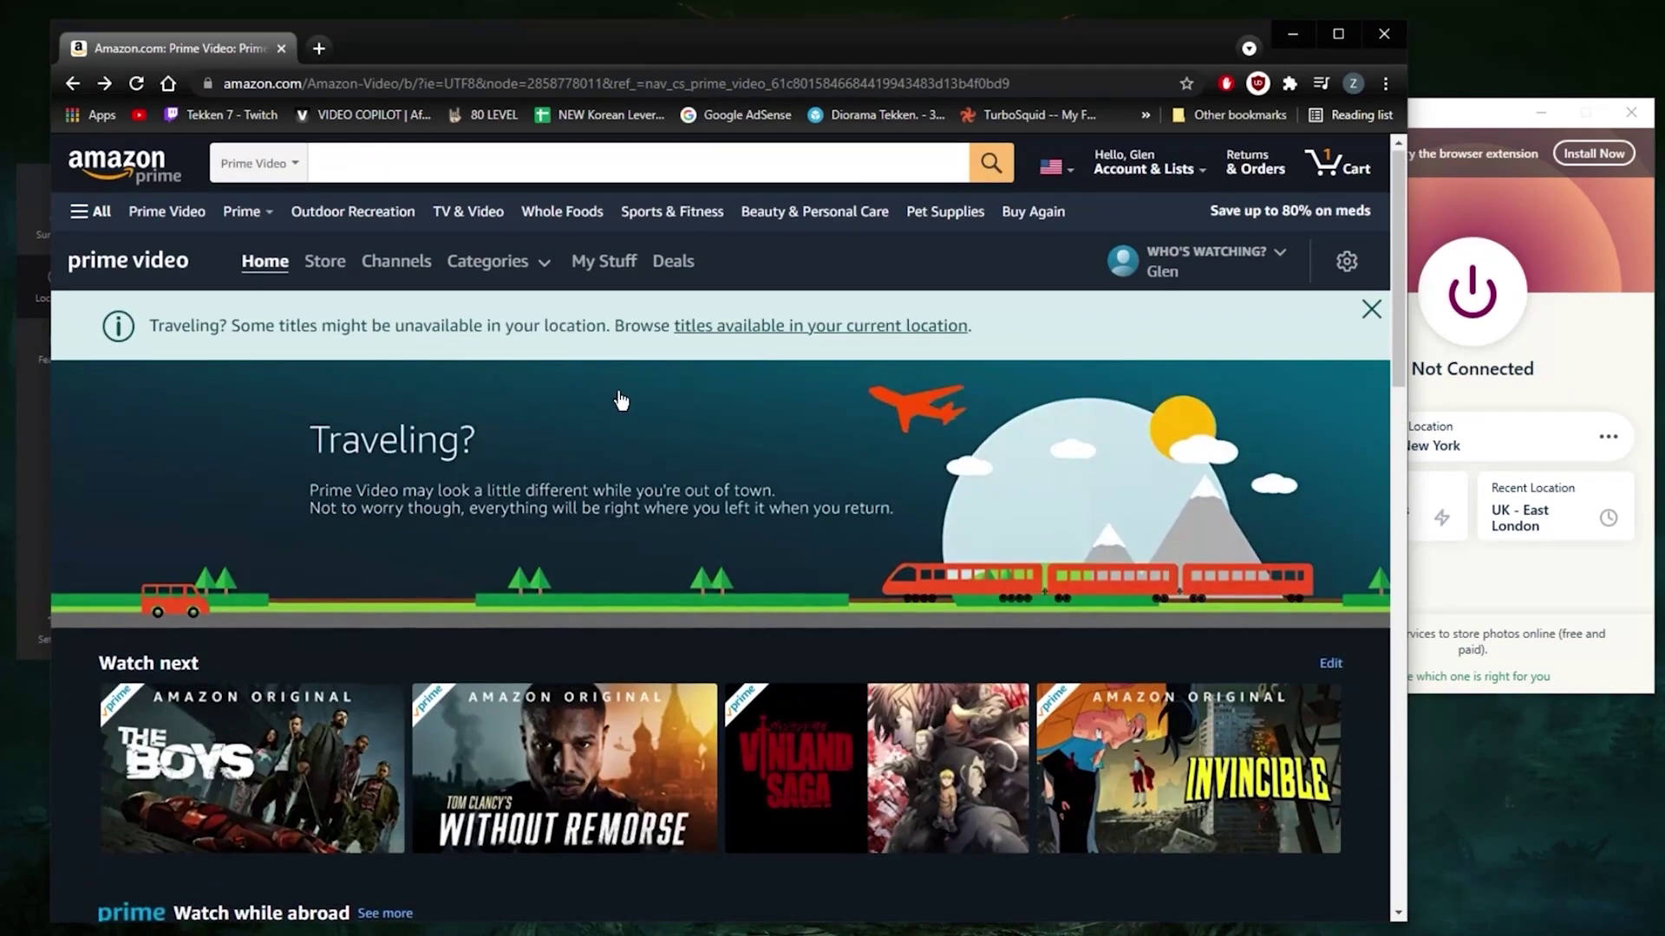
scroll(621, 400, "down", 3)
scroll(620, 399, "down", 2)
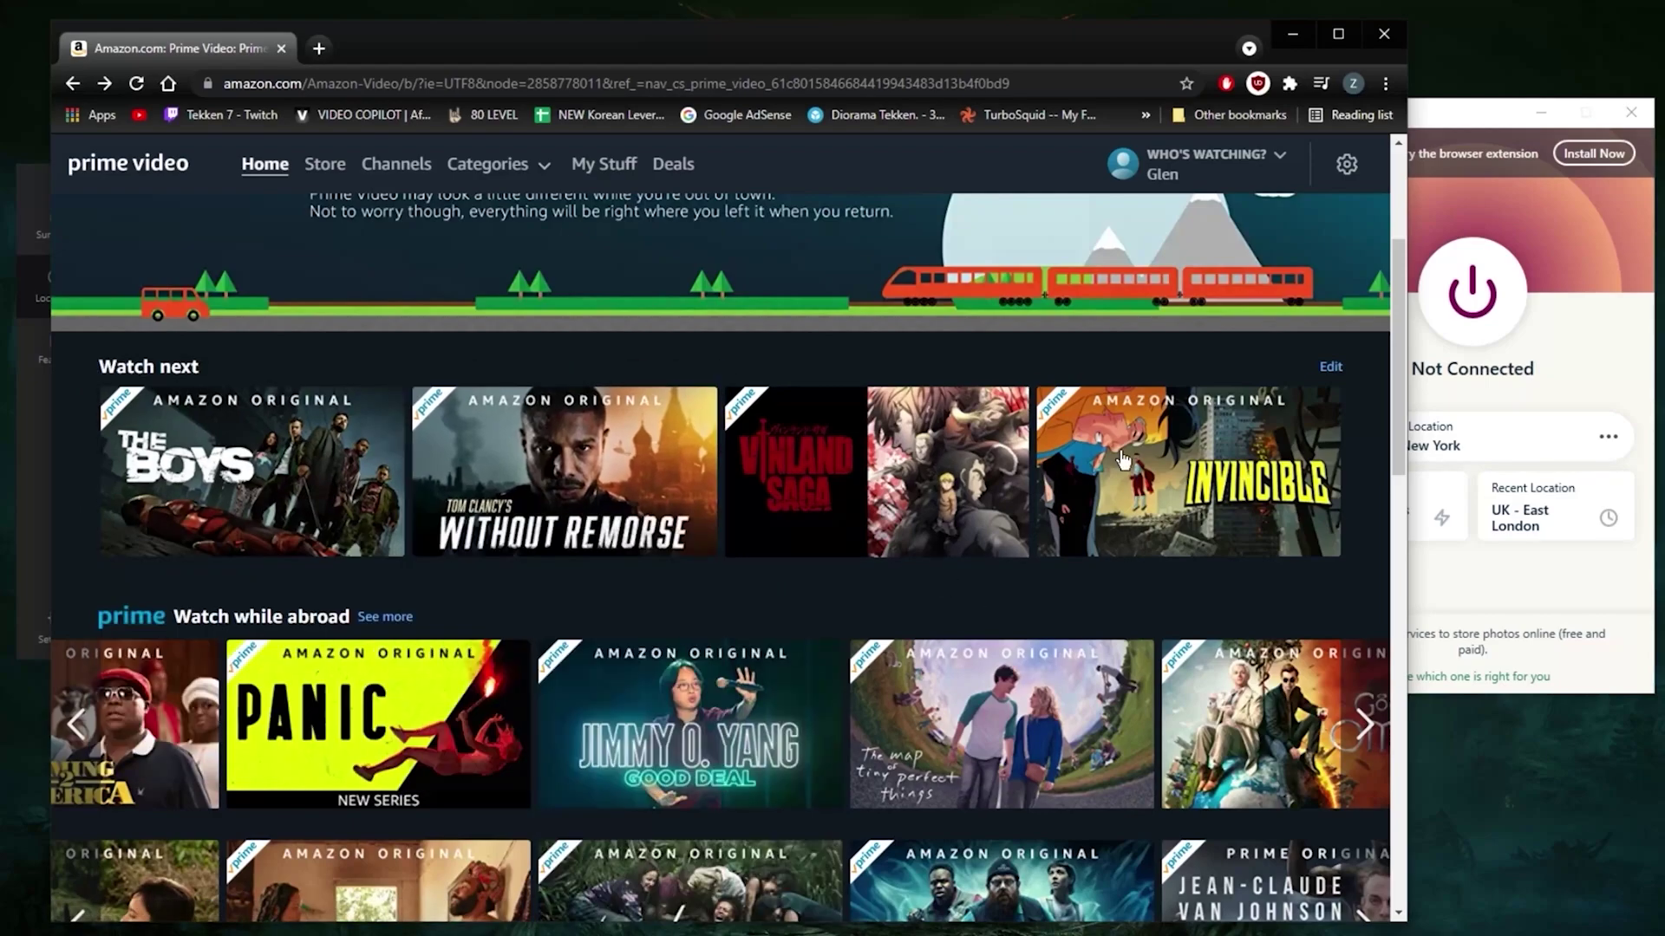
left_click(1453, 127)
left_click_drag(1132, 47, 1222, 562)
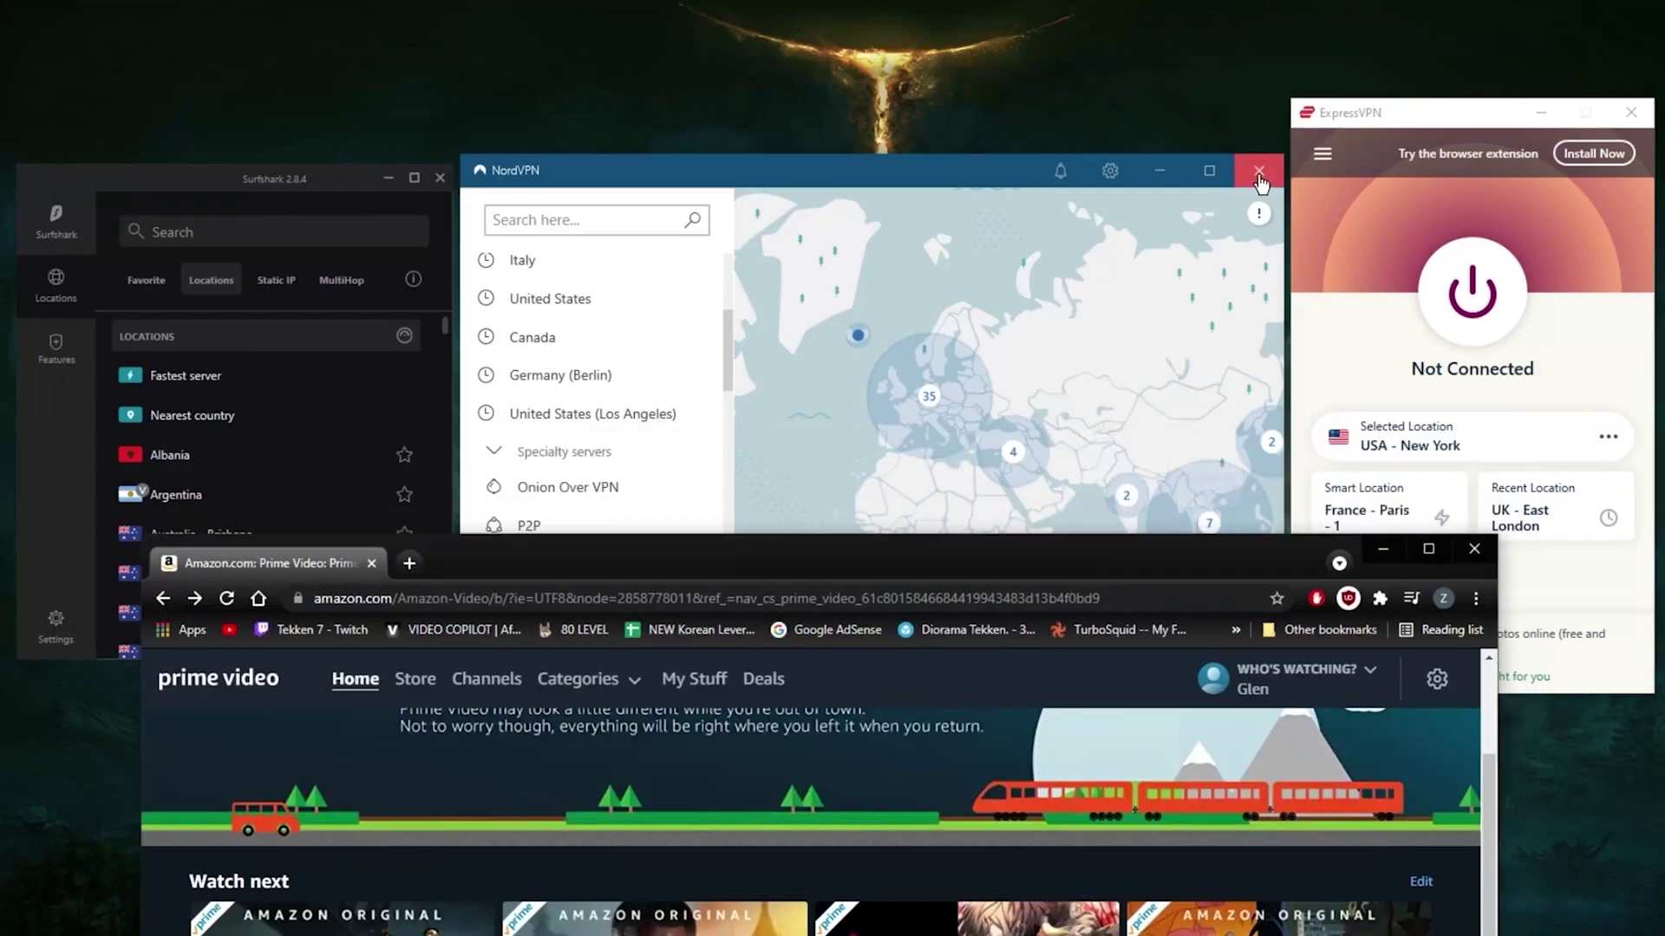
left_click(1323, 155)
left_click(1378, 259)
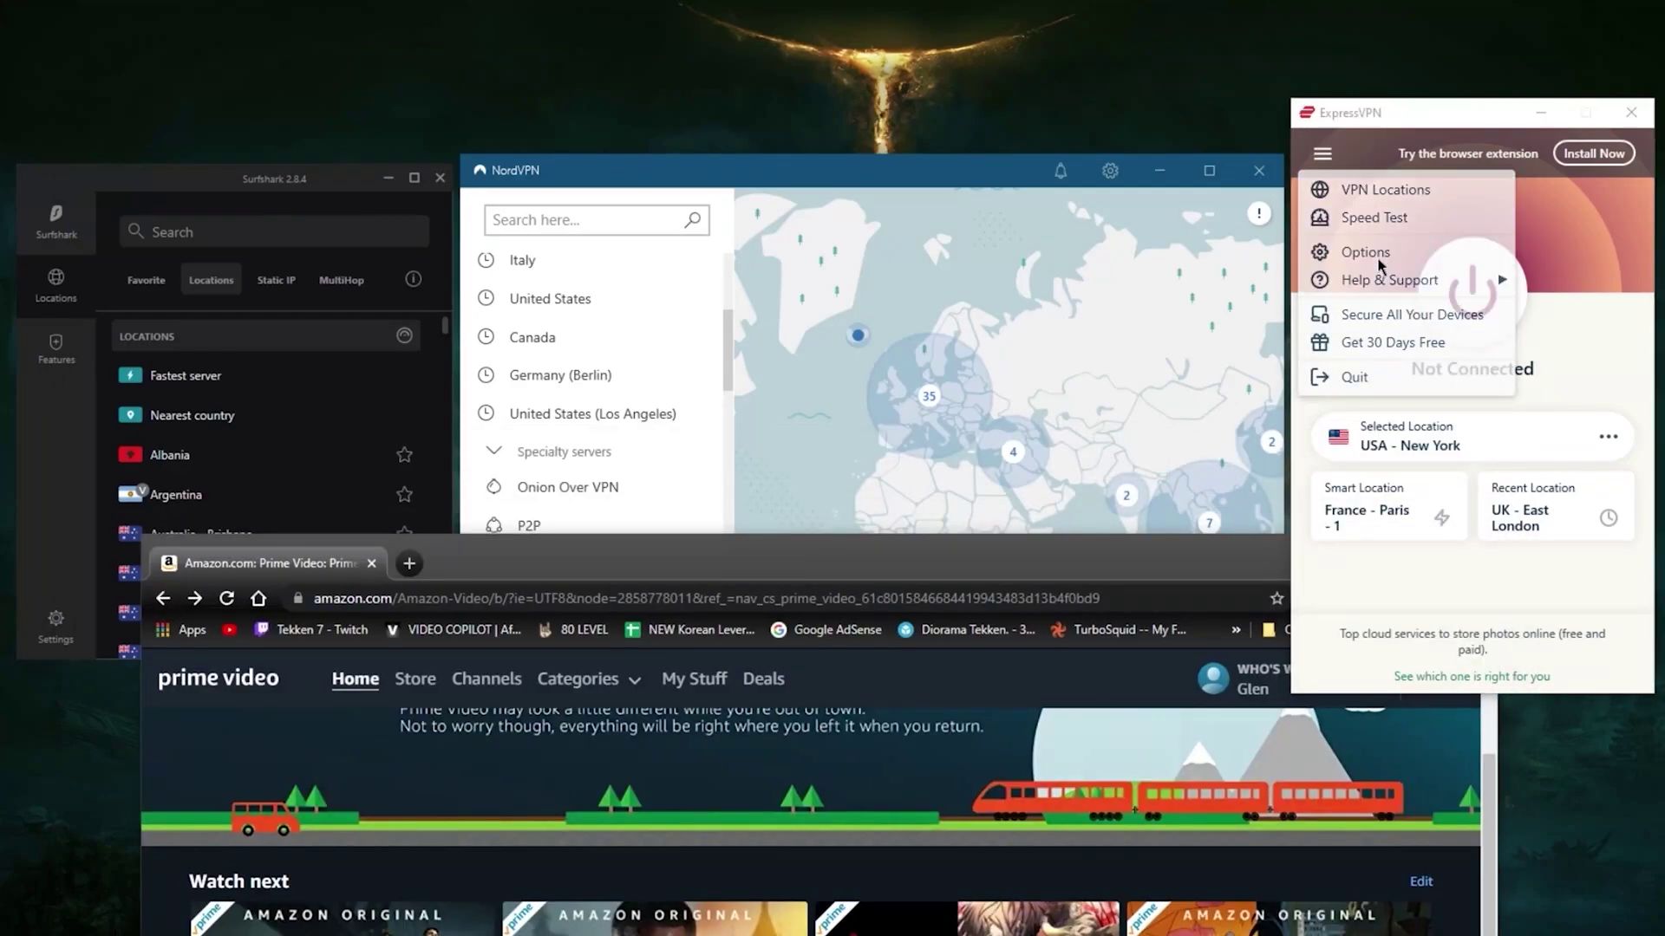
left_click(1110, 666)
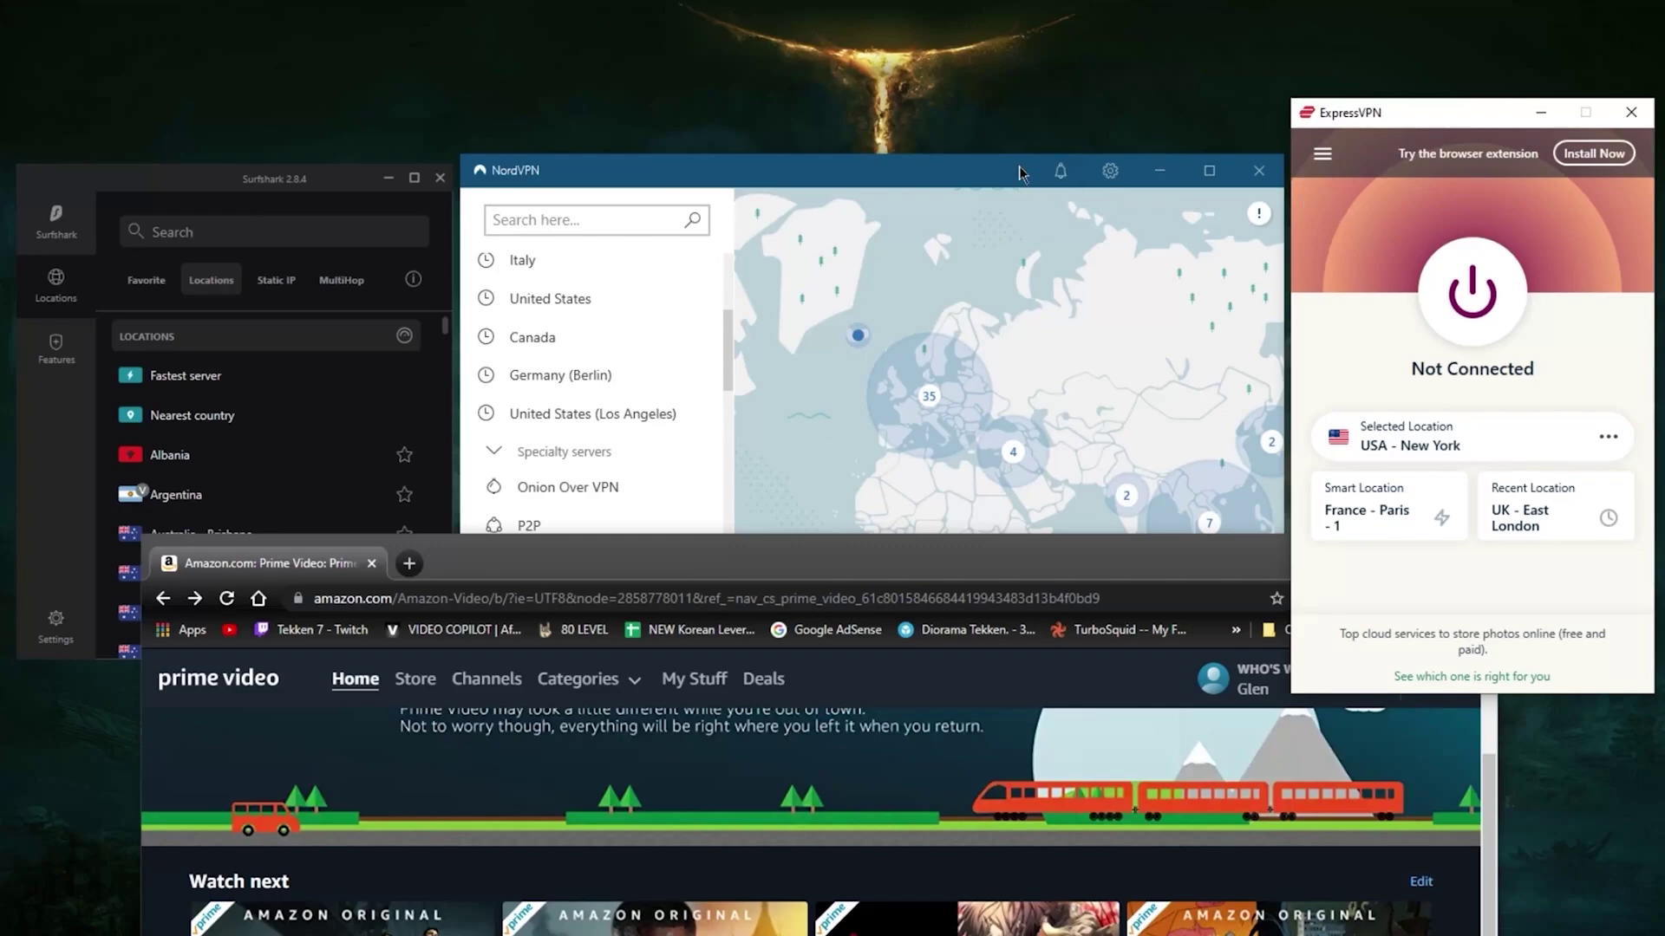
left_click(985, 169)
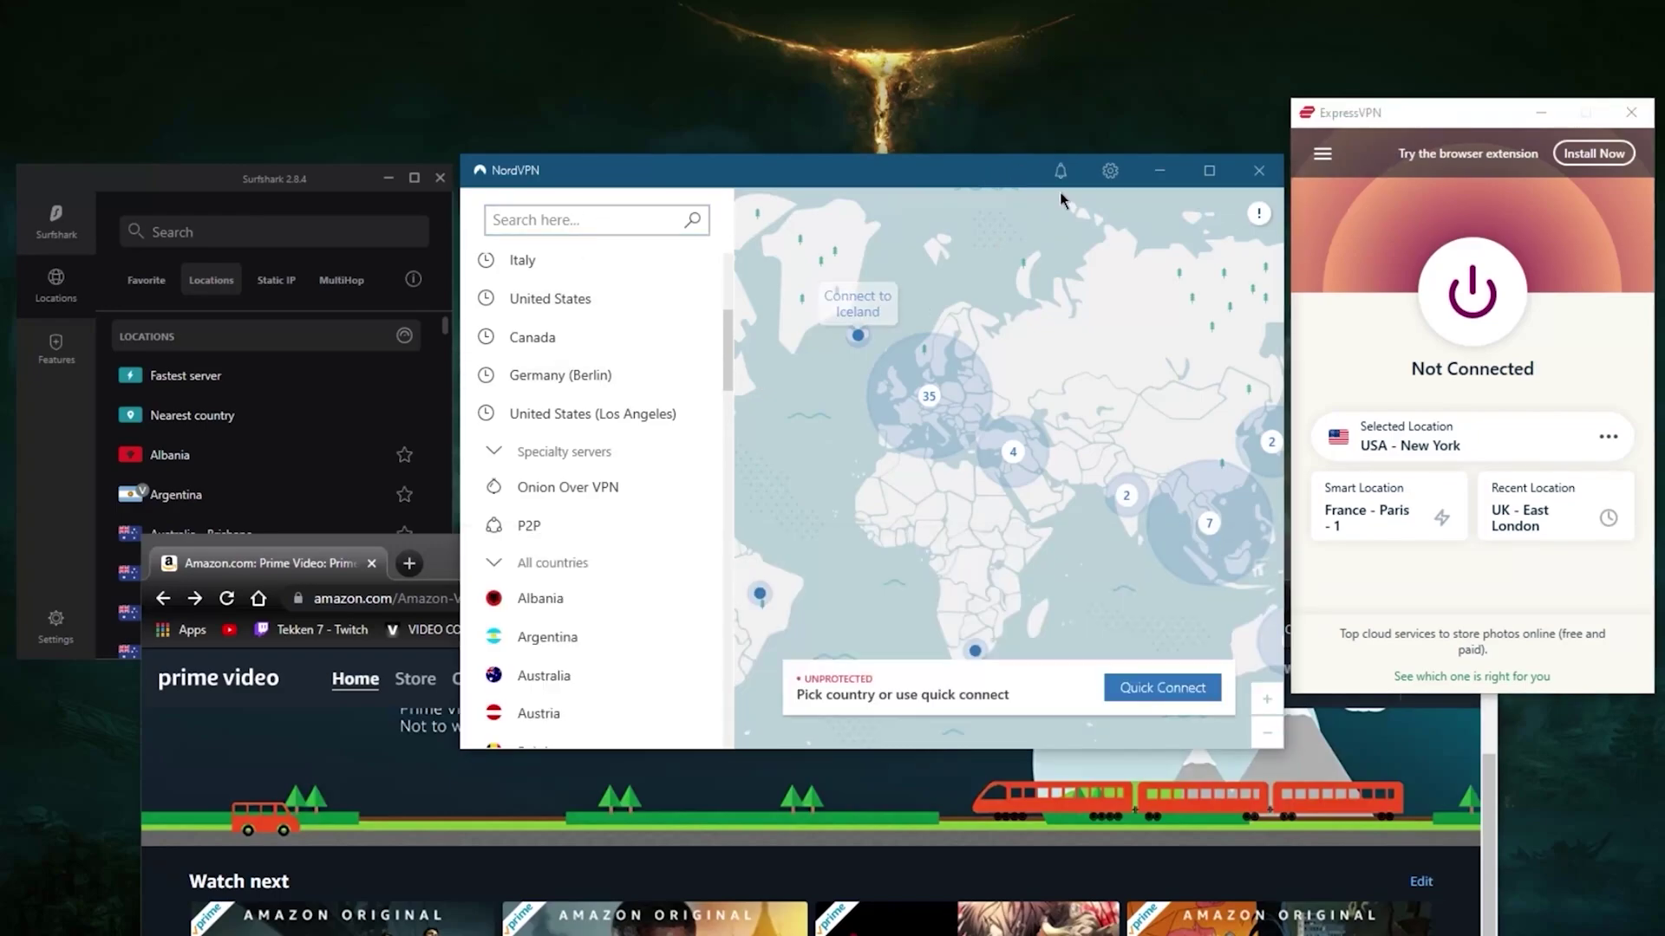
left_click(1395, 114)
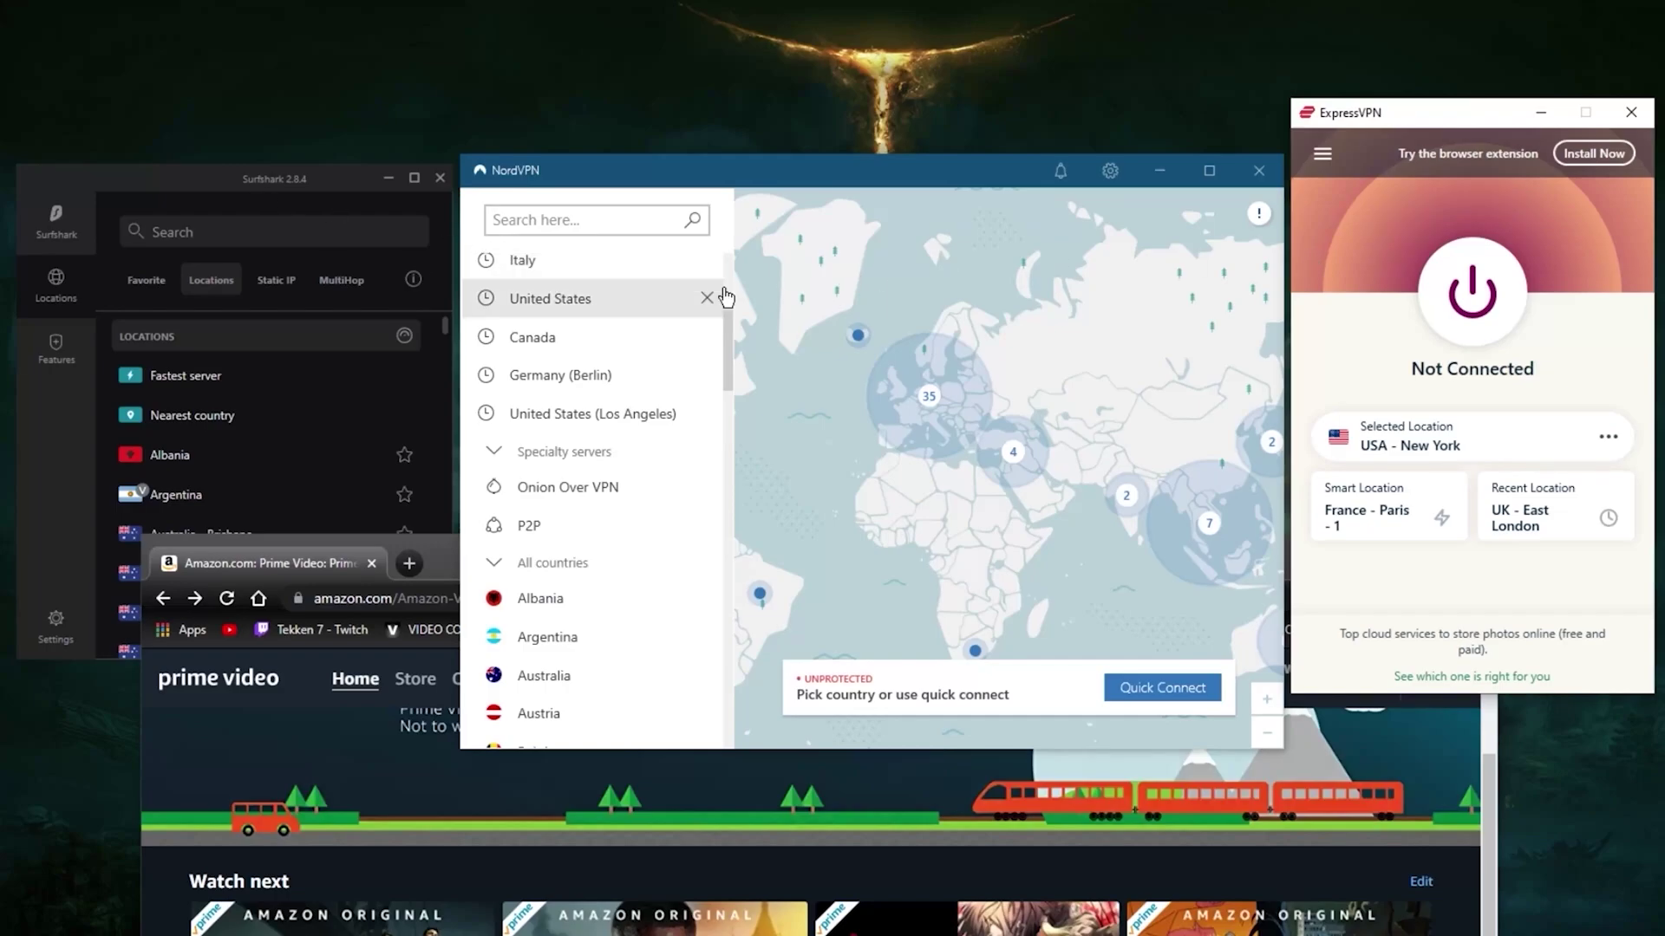
left_click(1109, 170)
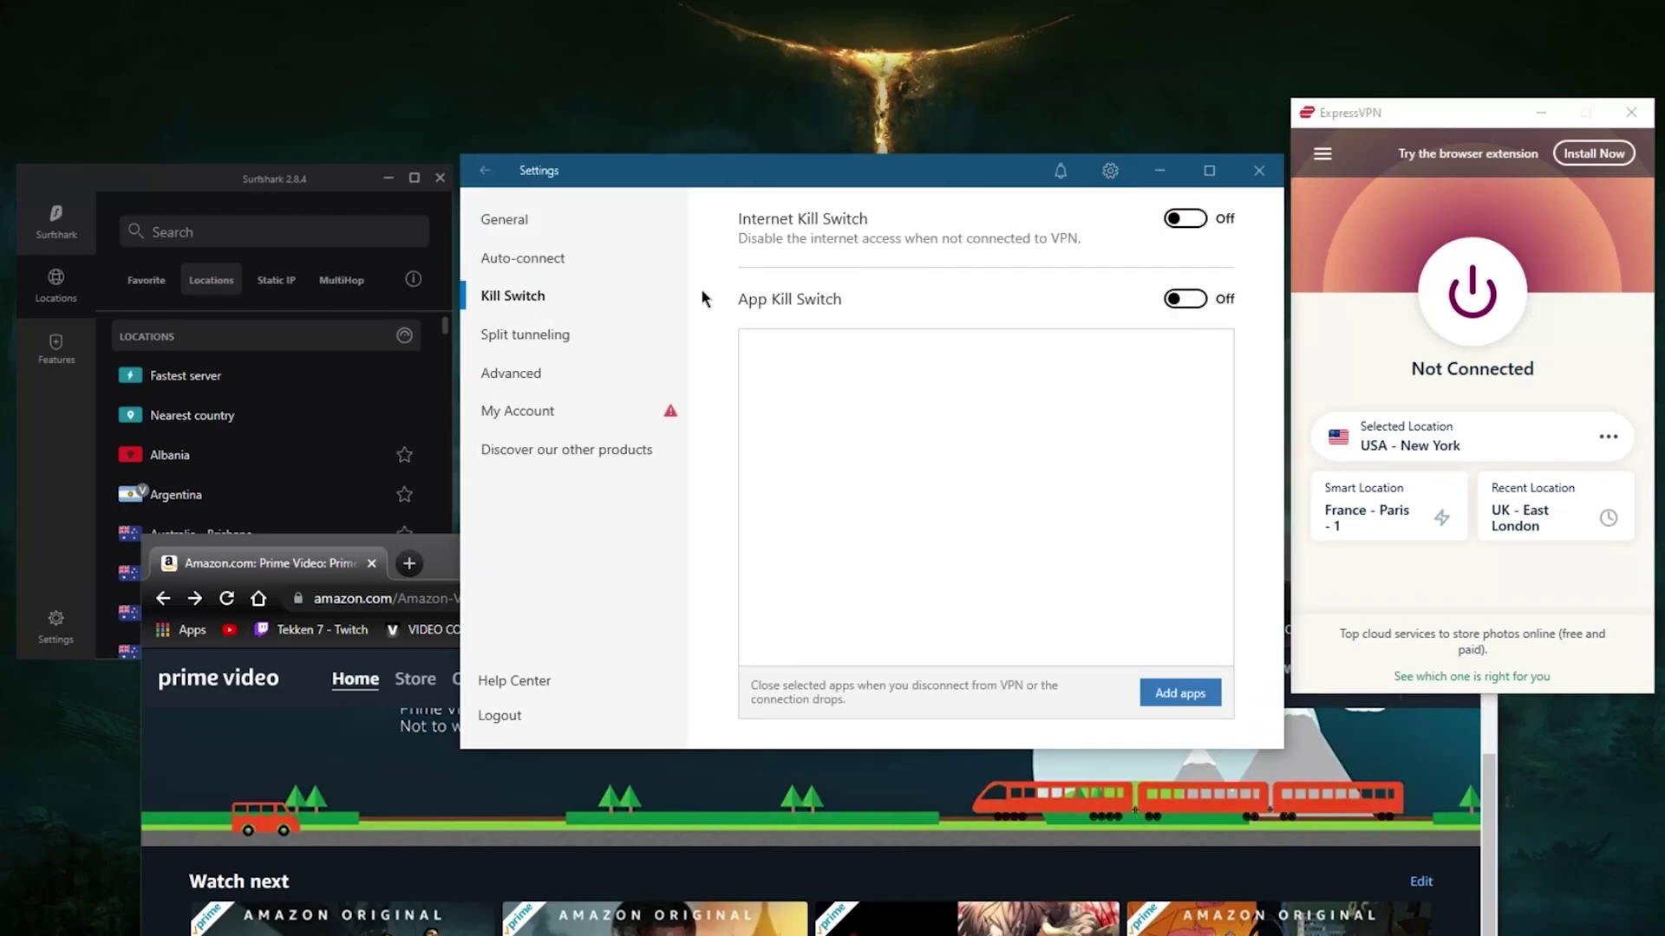
left_click(525, 261)
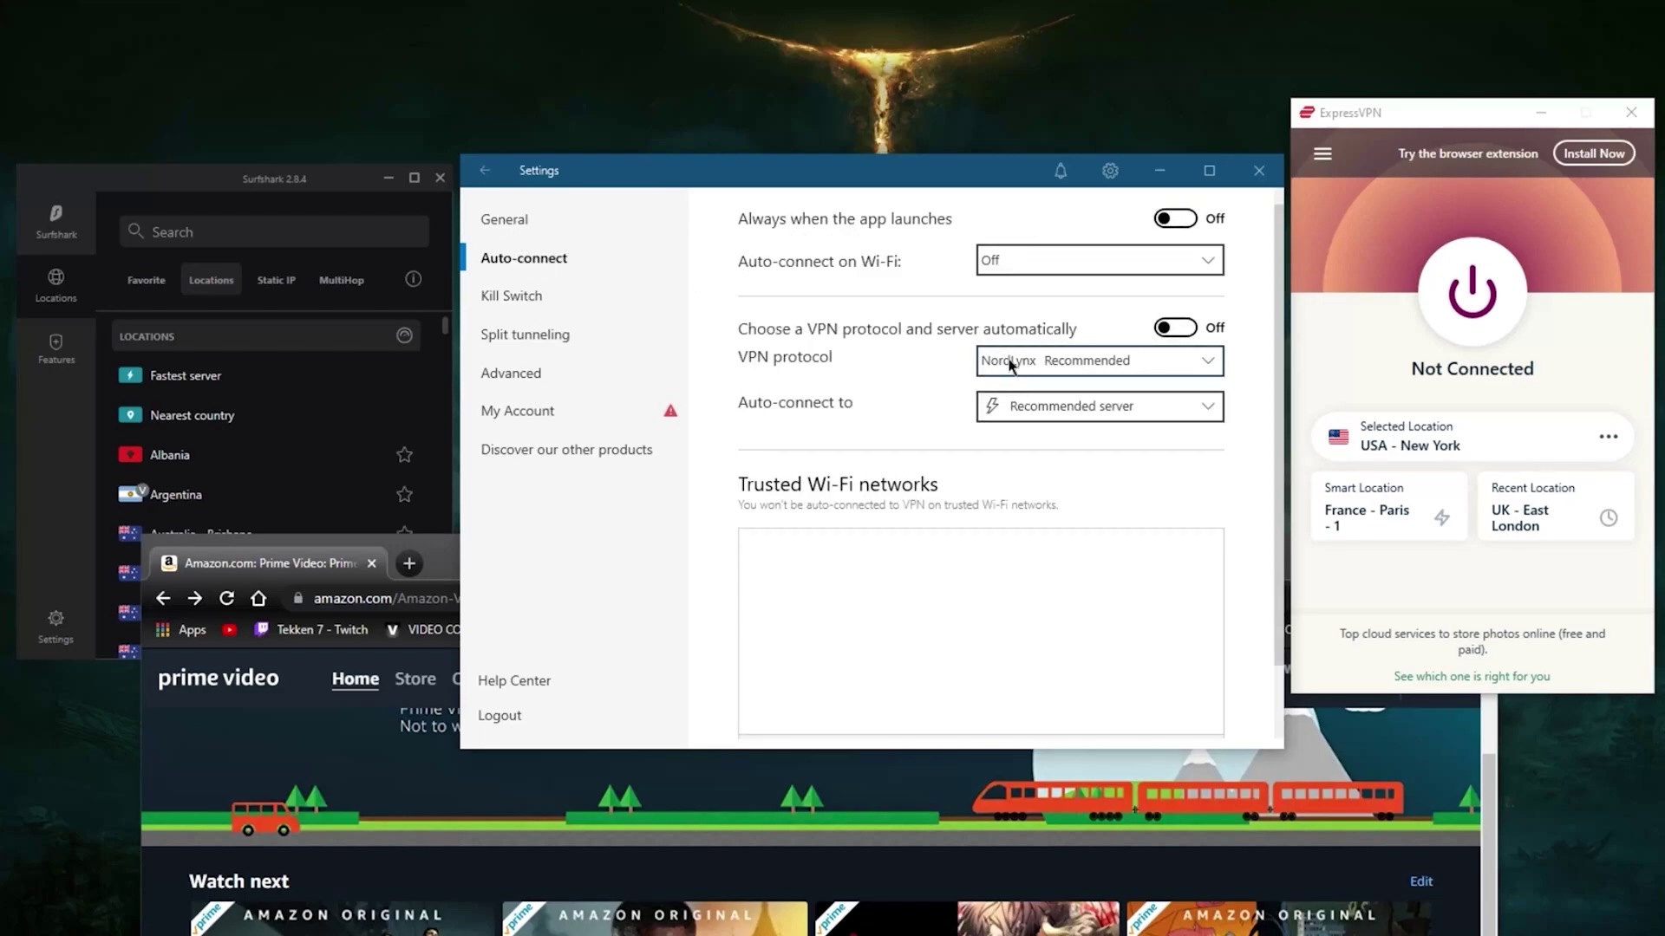
left_click(56, 625)
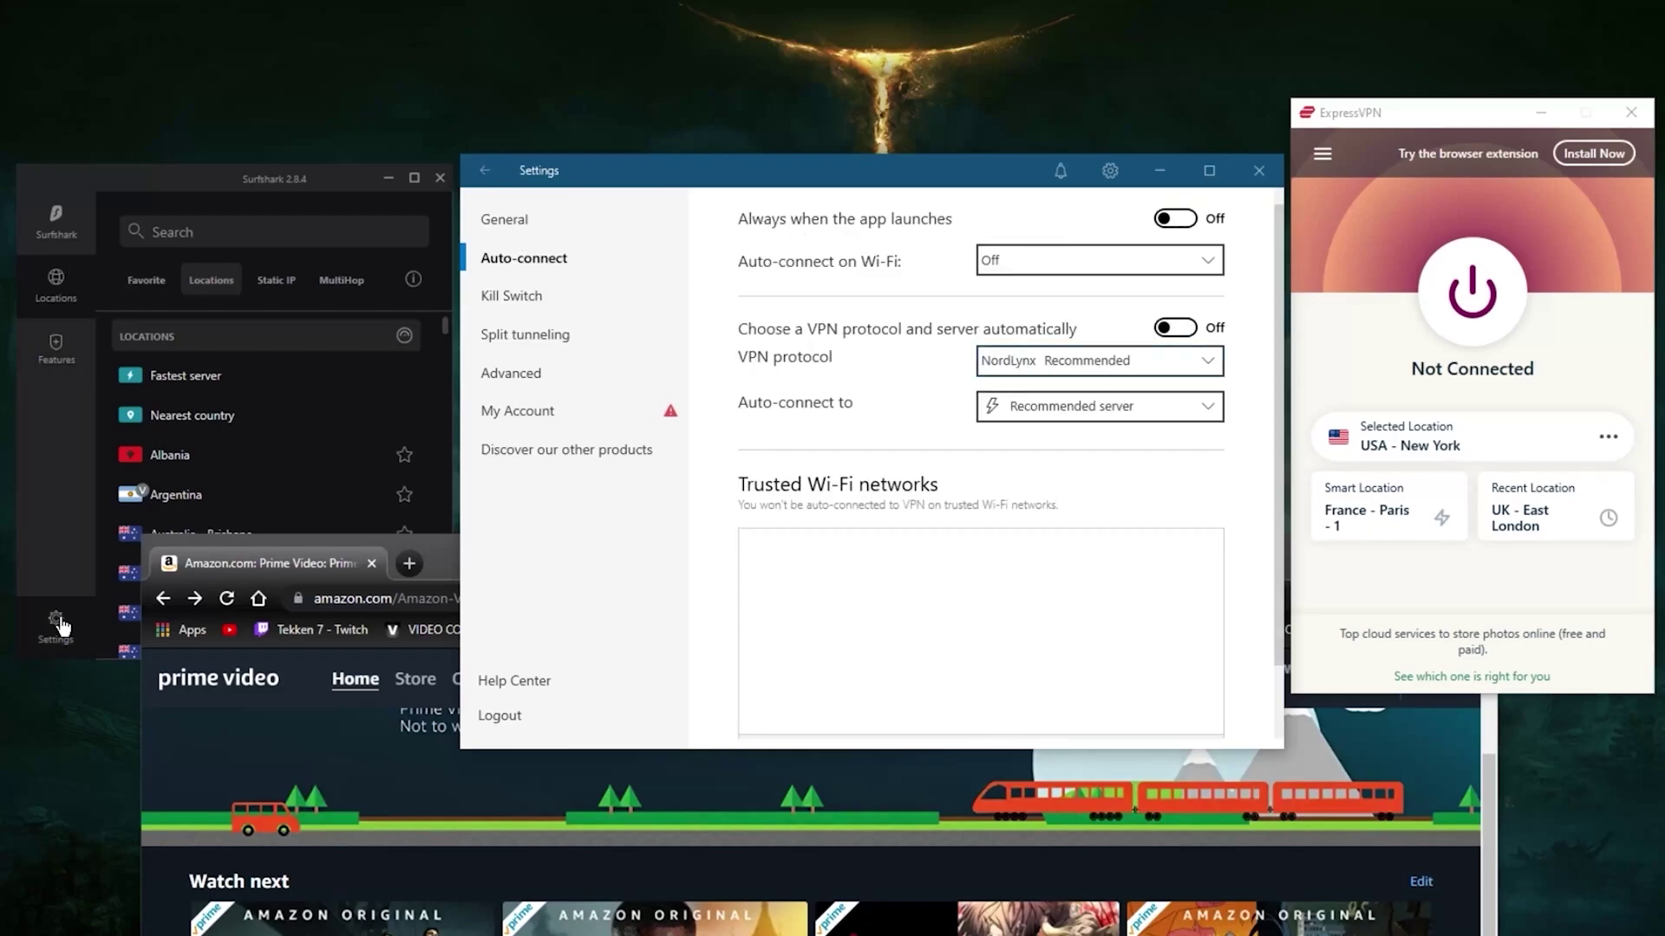
scroll(143, 588, "down", 5)
left_click(228, 476)
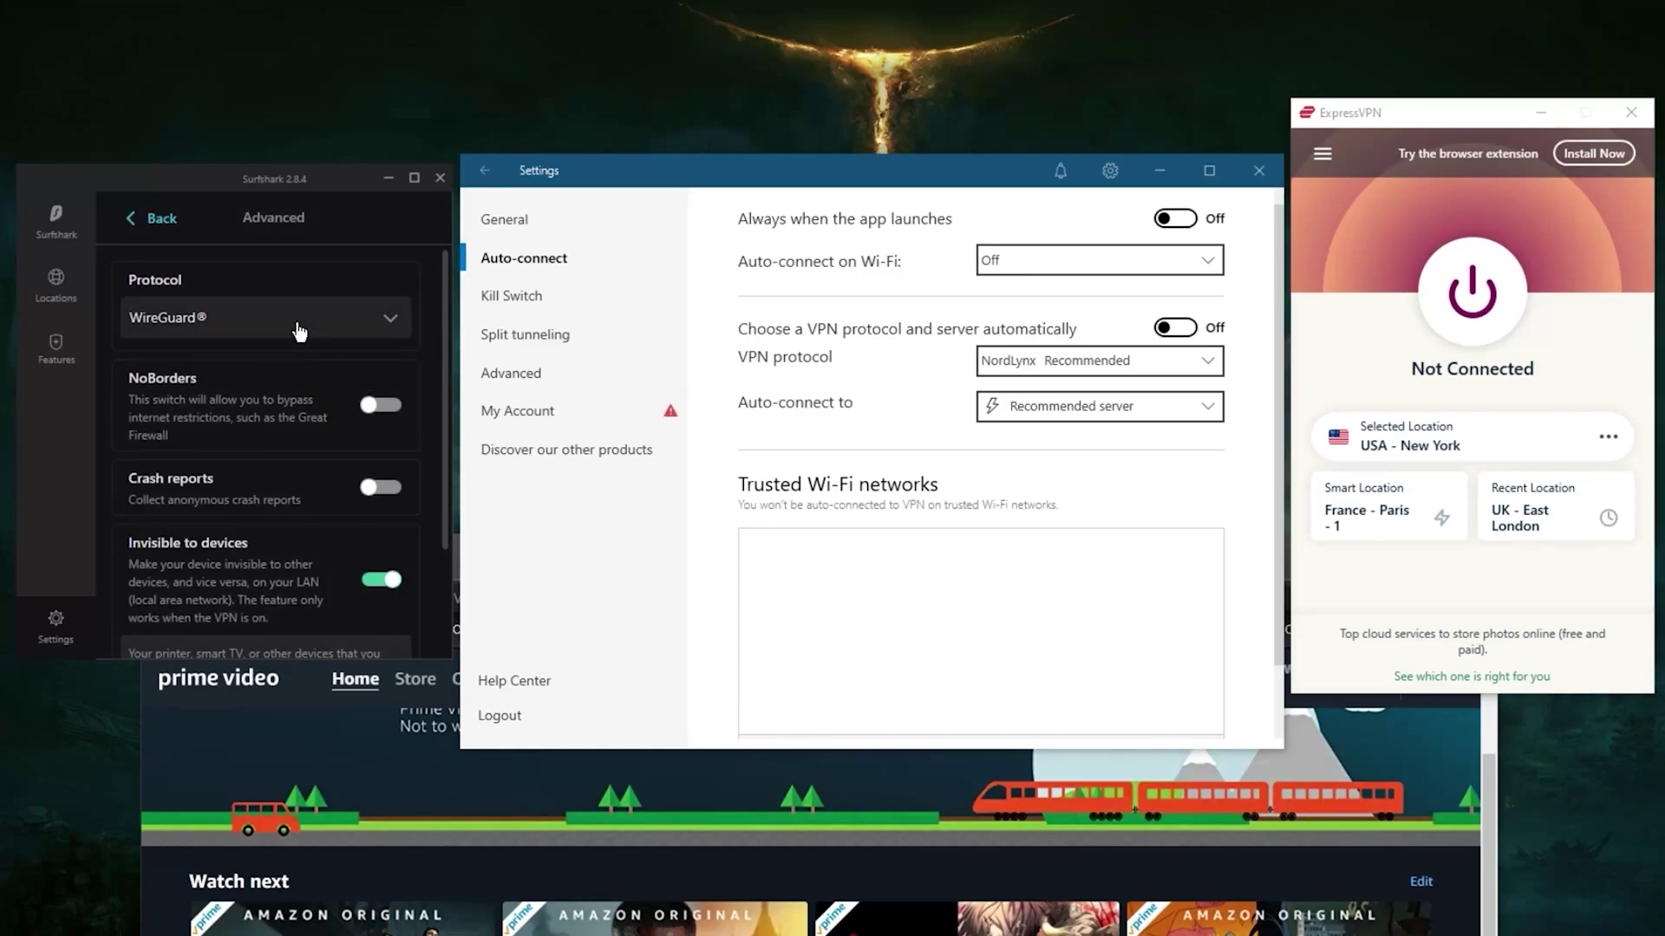
left_click(153, 219)
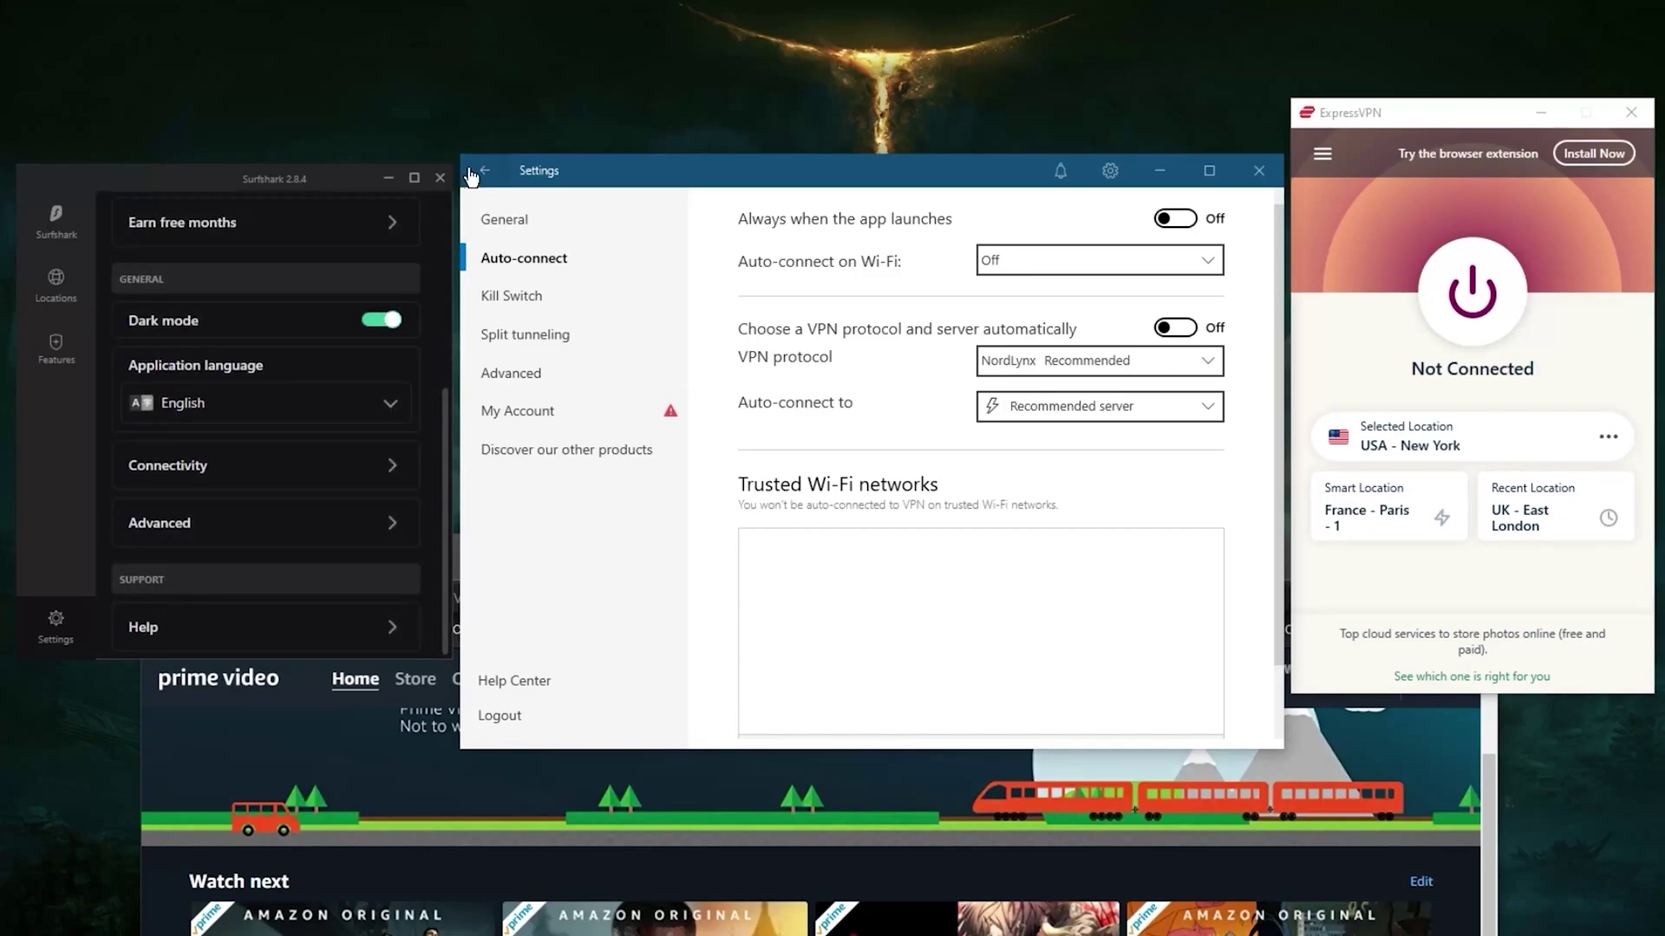
left_click(471, 170)
mouse_move(390, 585)
left_mouse_down()
mouse_move(595, 215)
mouse_move(484, 49)
left_mouse_up()
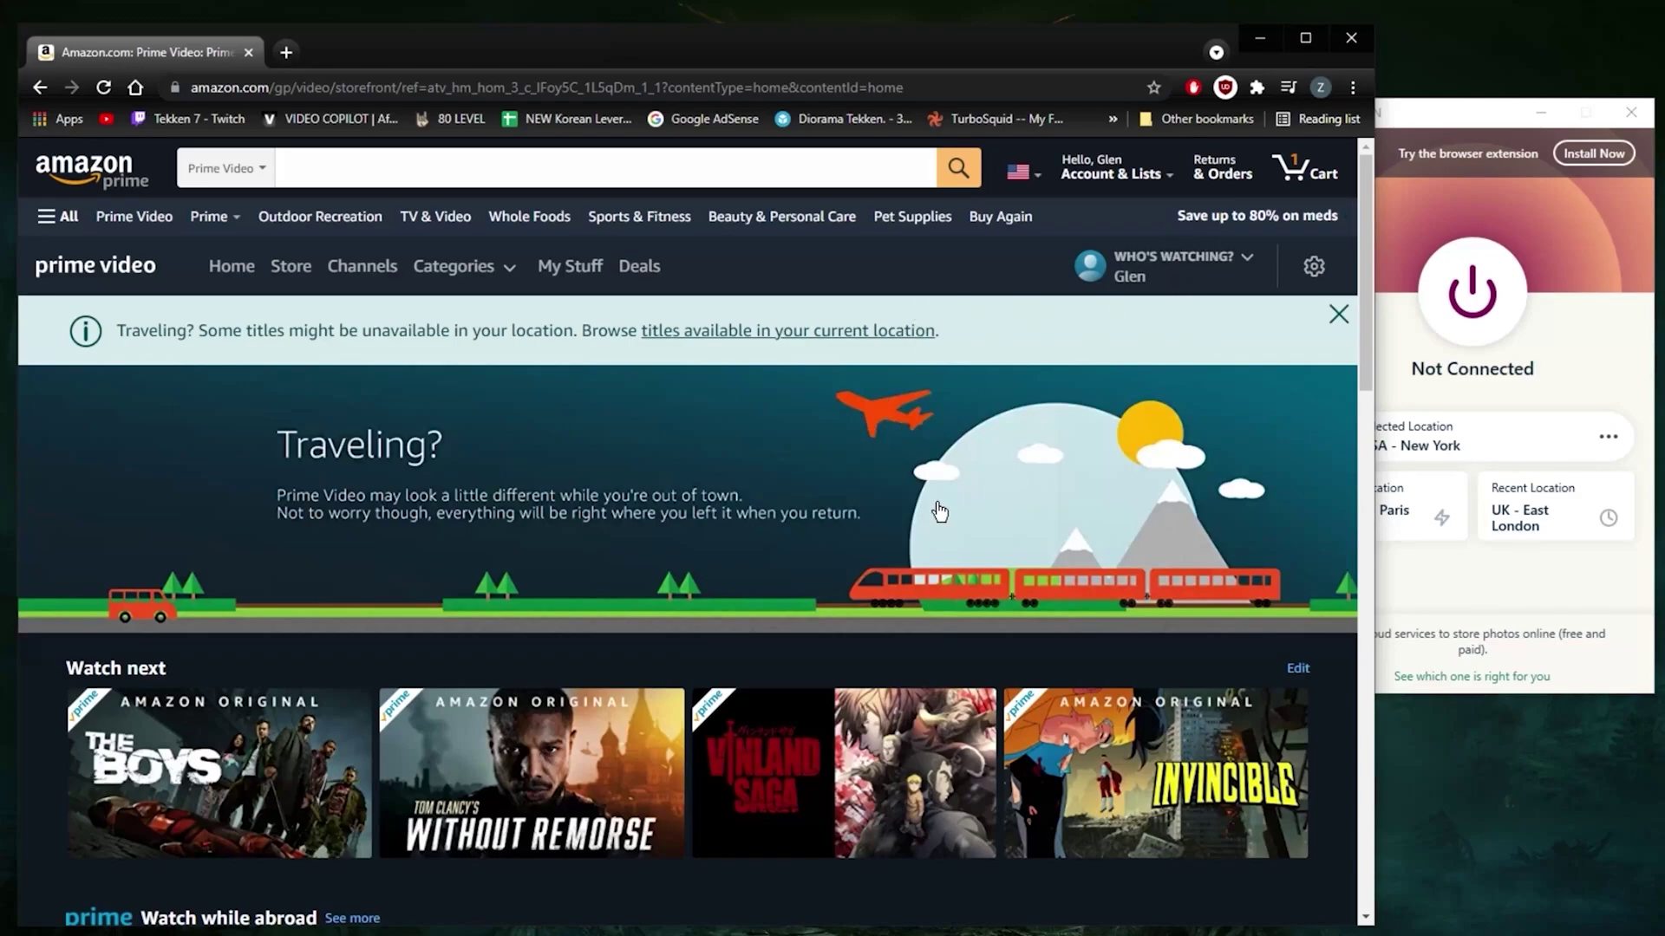
scroll(1005, 391, "down", 5)
scroll(838, 446, "up", 2)
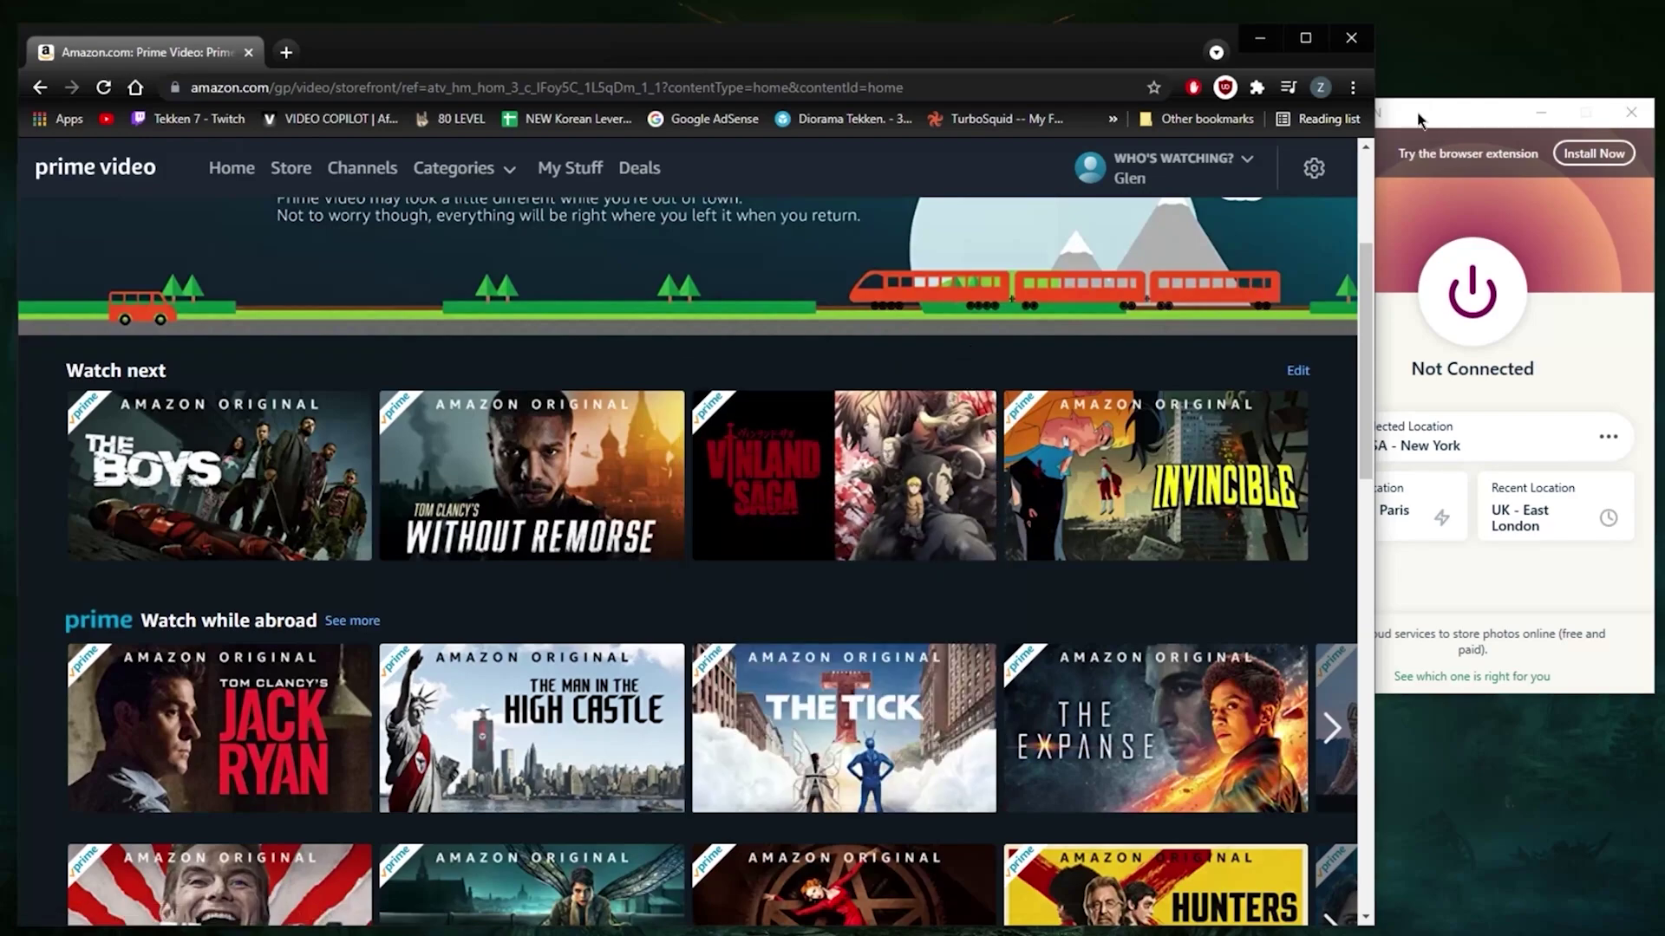
Browse ExpressVPN's VPN Locations via Americas and United States, then connect to USA - New York
left_click(1417, 118)
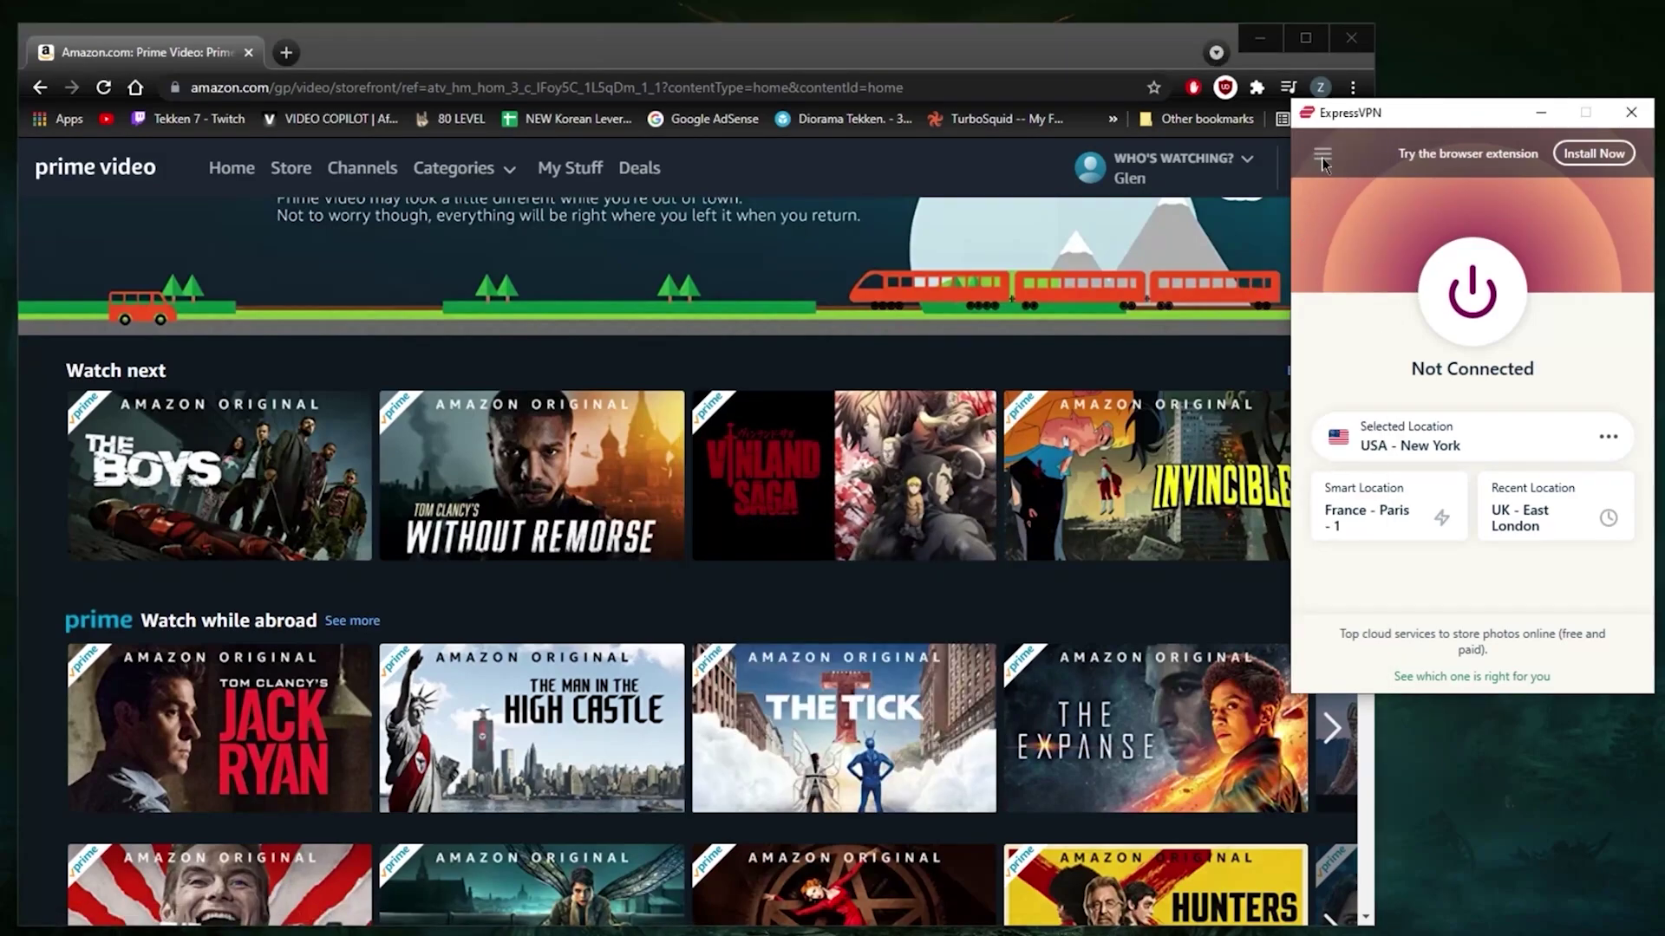
left_click(1321, 158)
left_click(1379, 190)
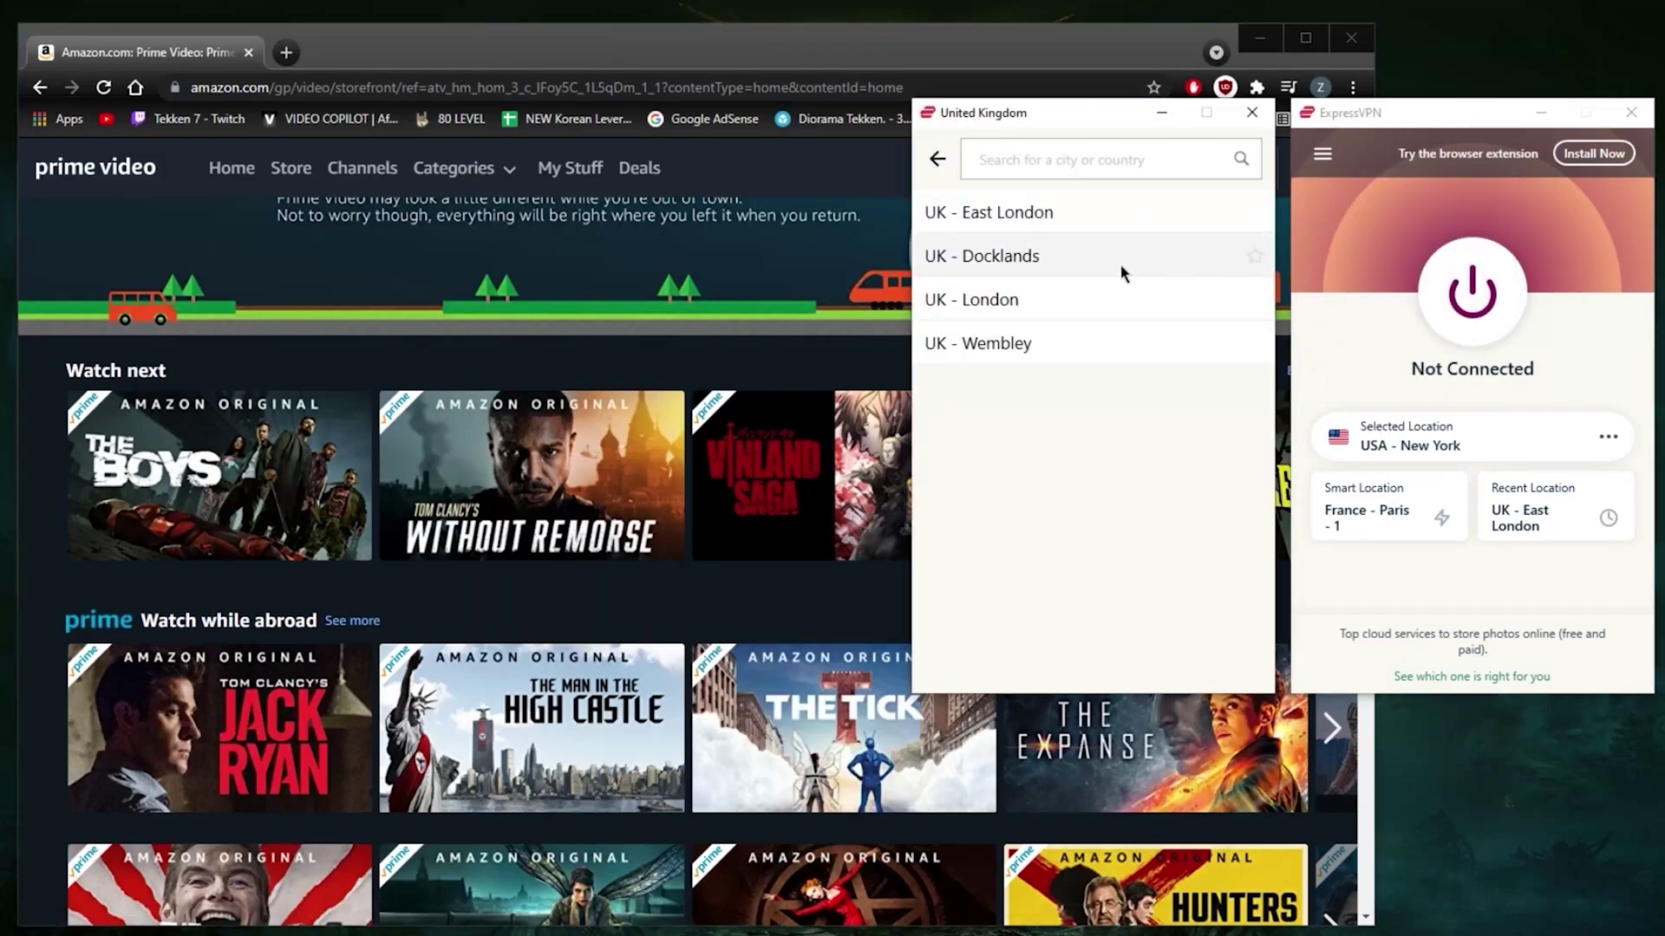
left_click(938, 160)
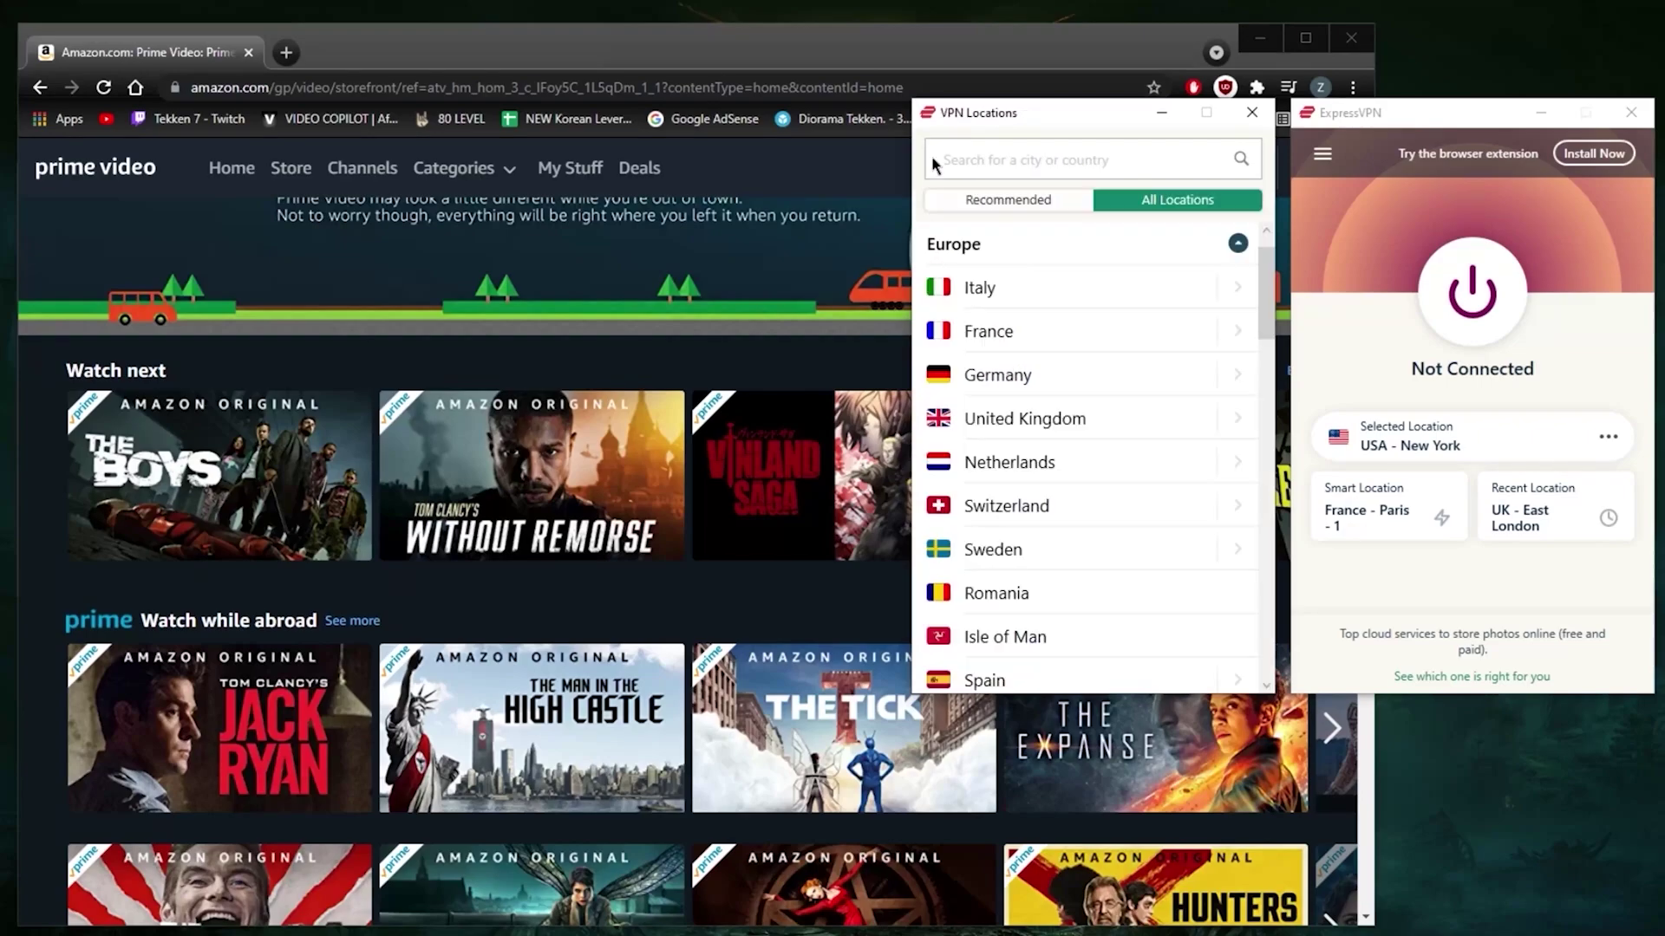
left_click(1236, 247)
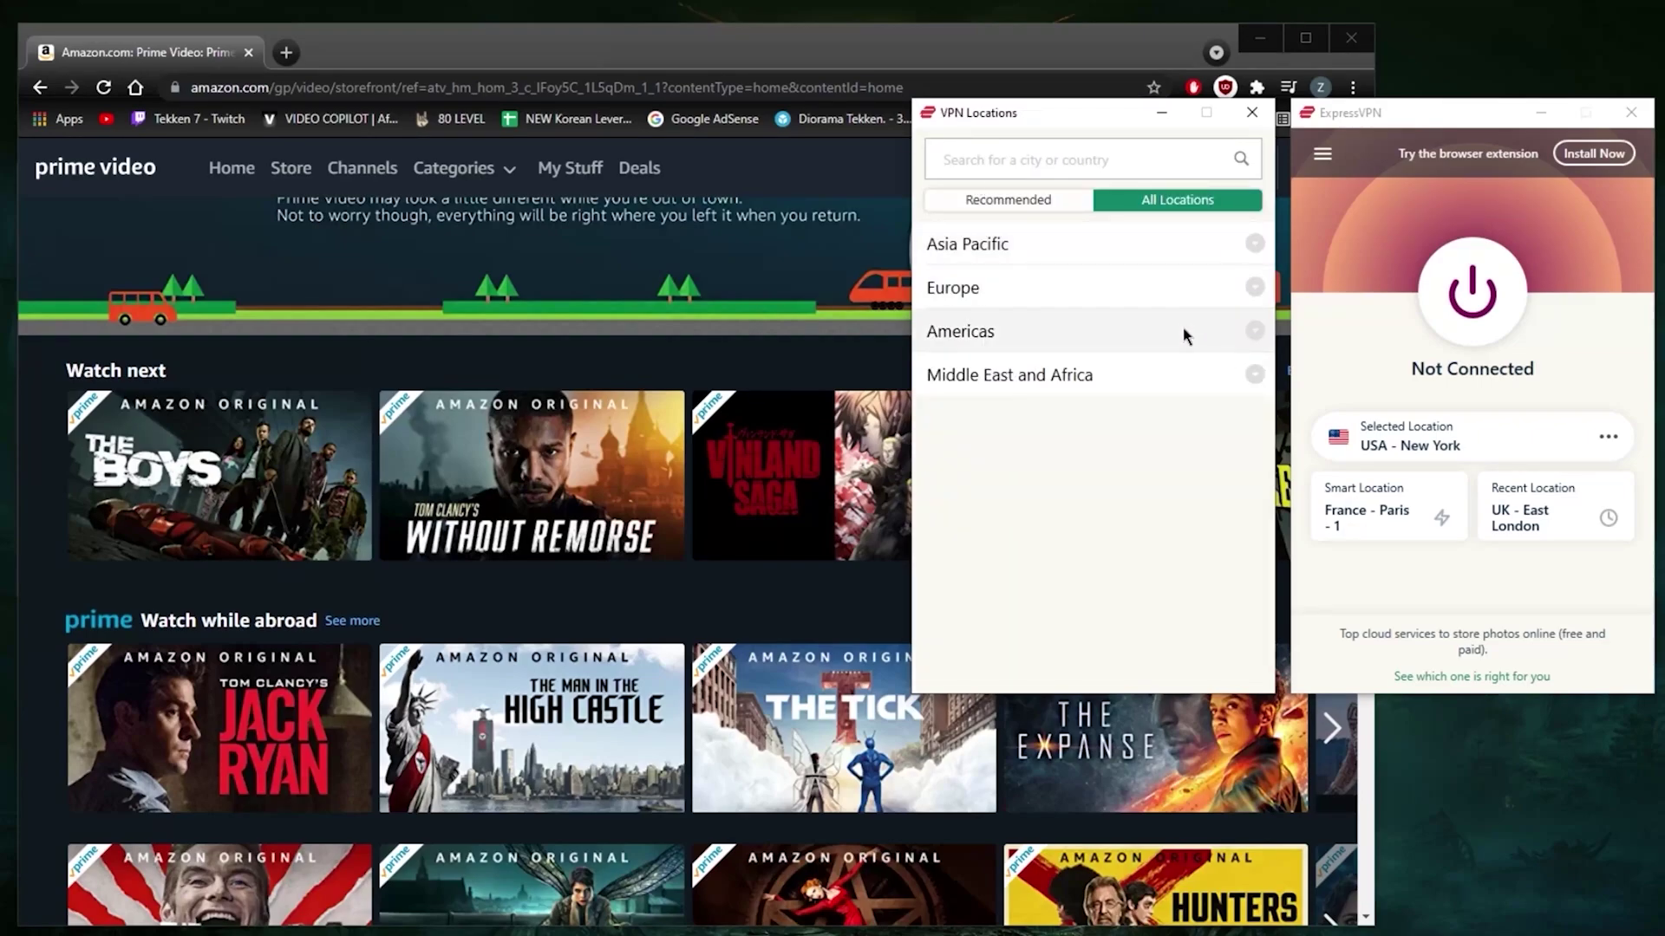
left_click(1259, 249)
left_click(1240, 245)
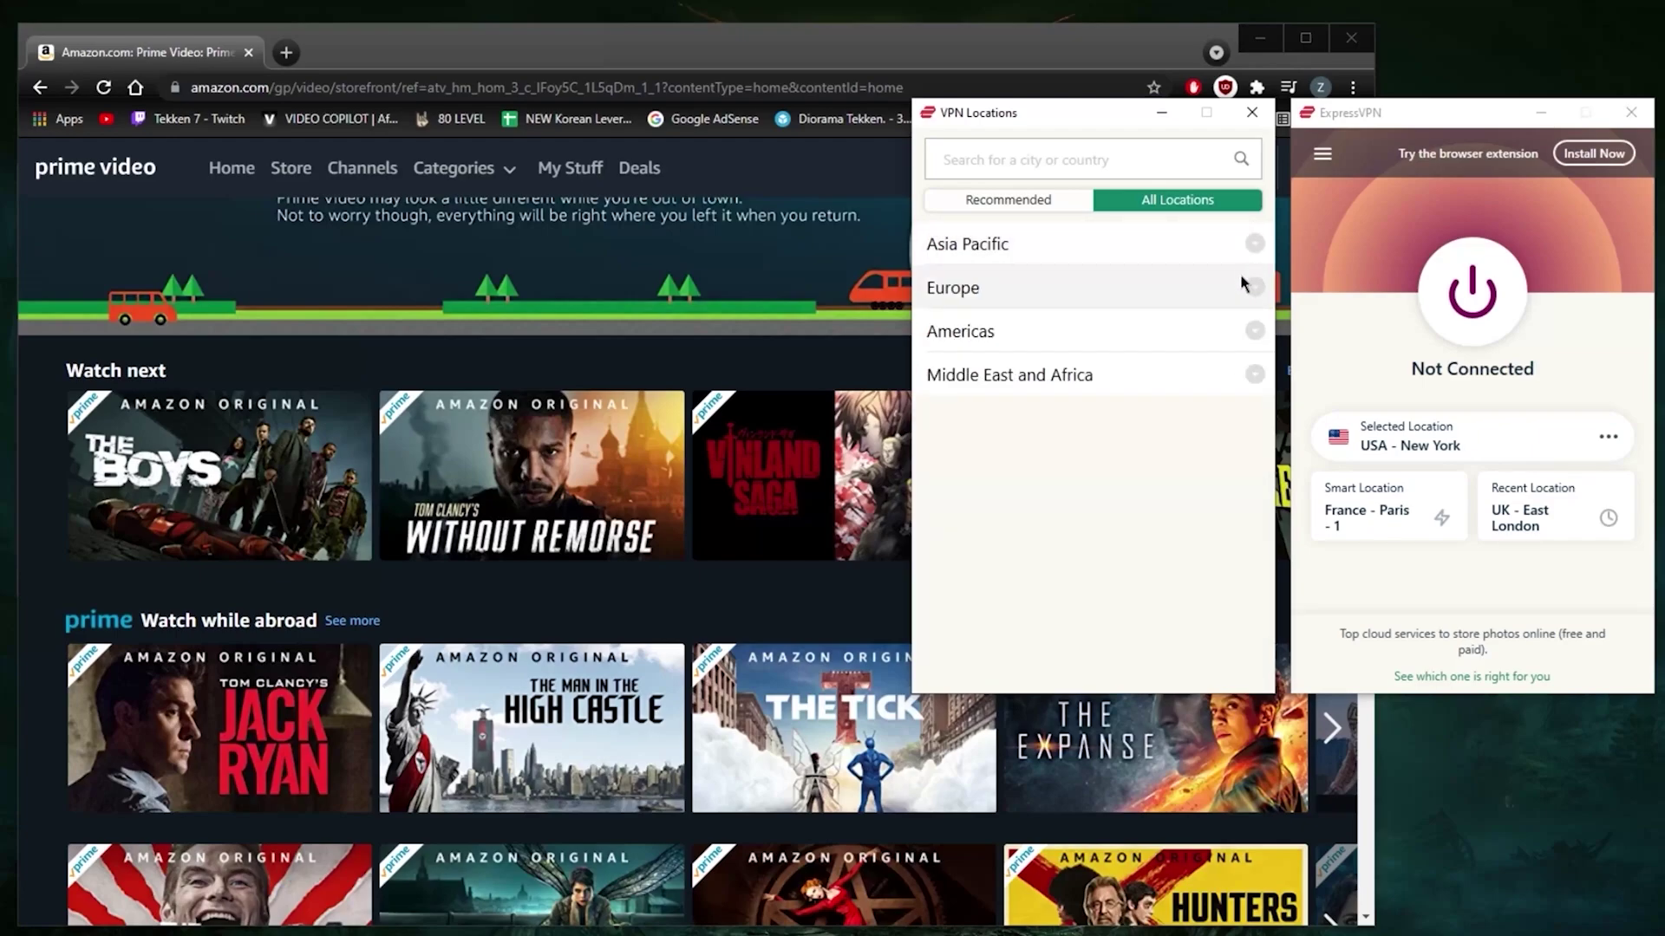
left_click(1248, 331)
scroll(1151, 371, "down", 2)
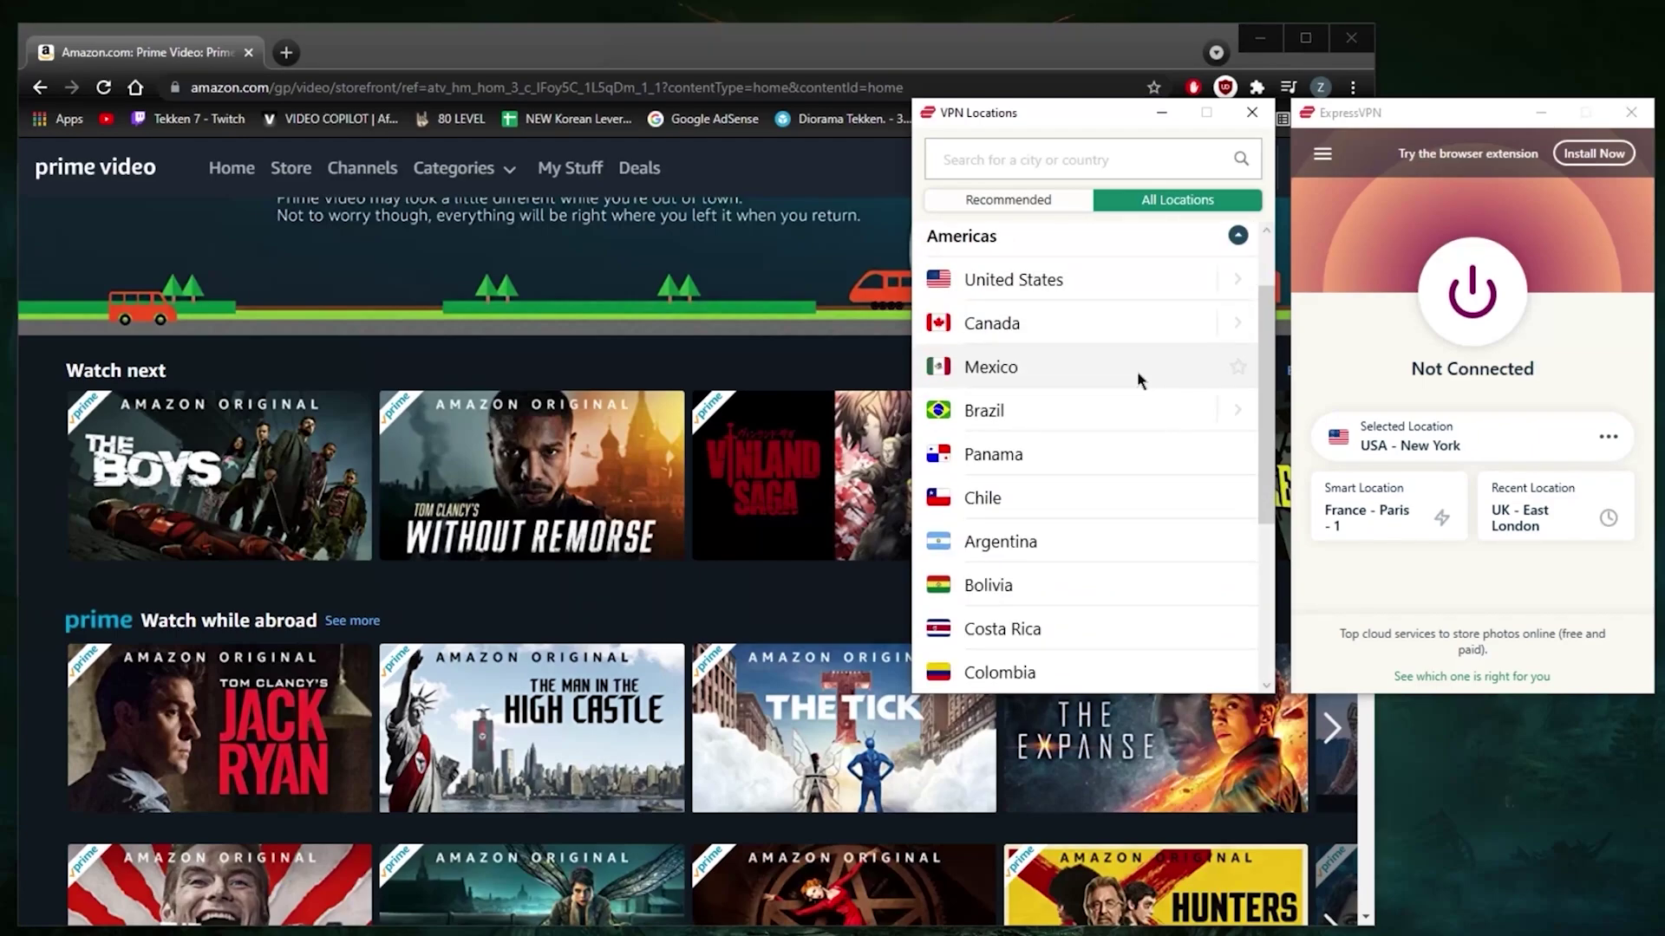
left_click(1226, 279)
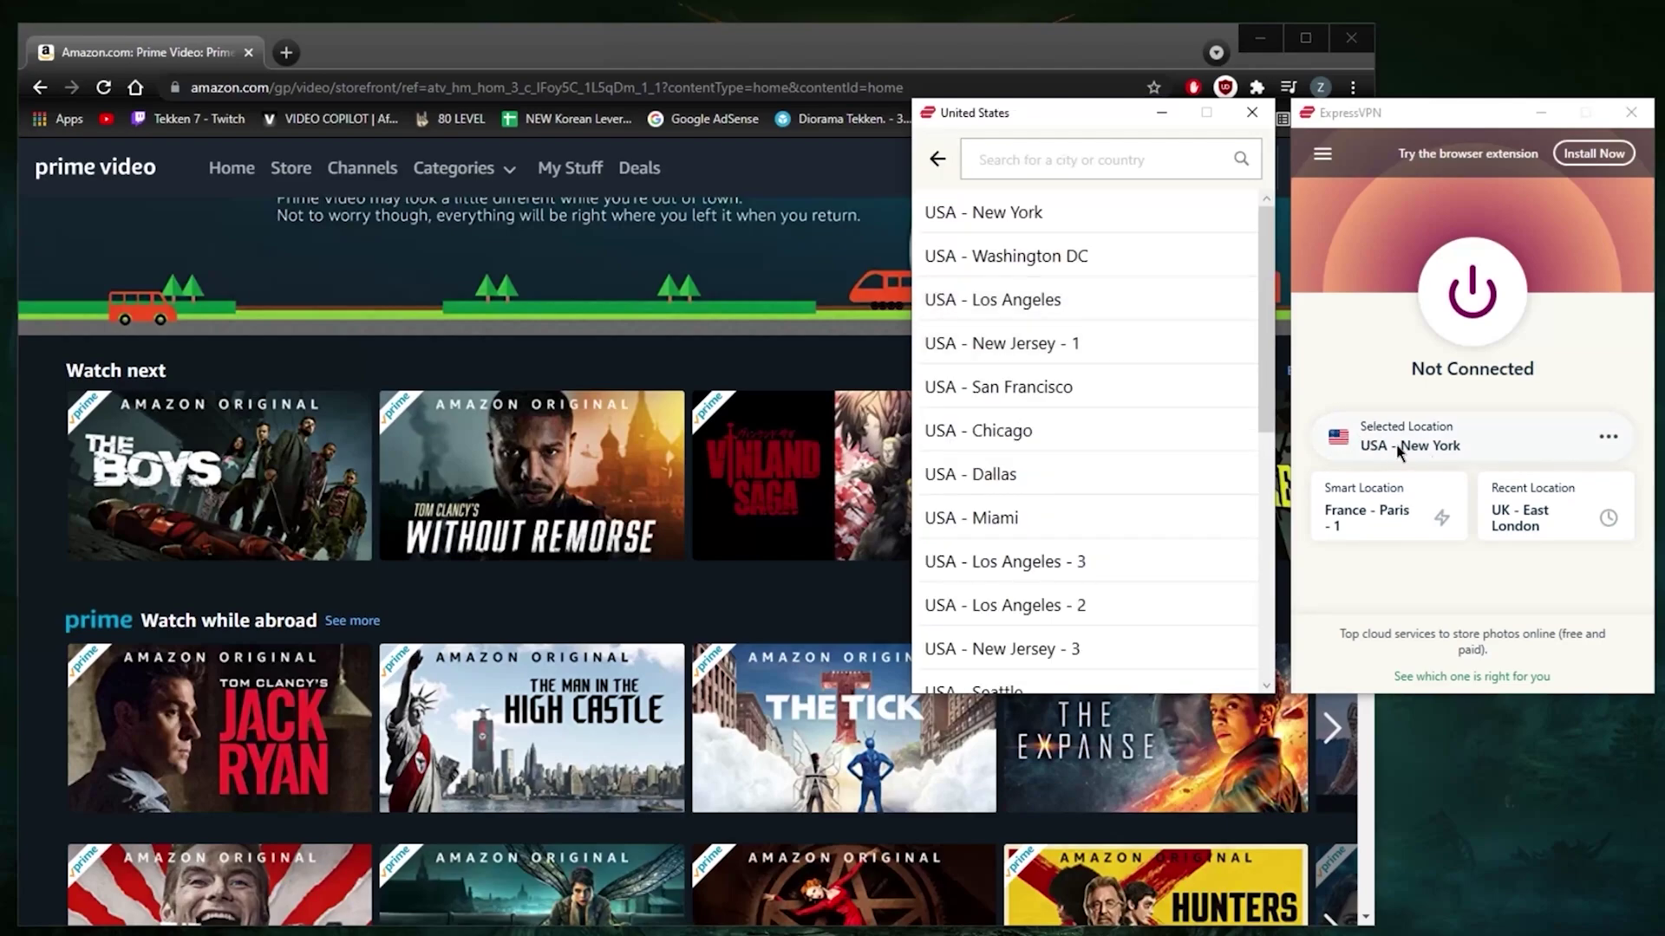
left_click(1469, 293)
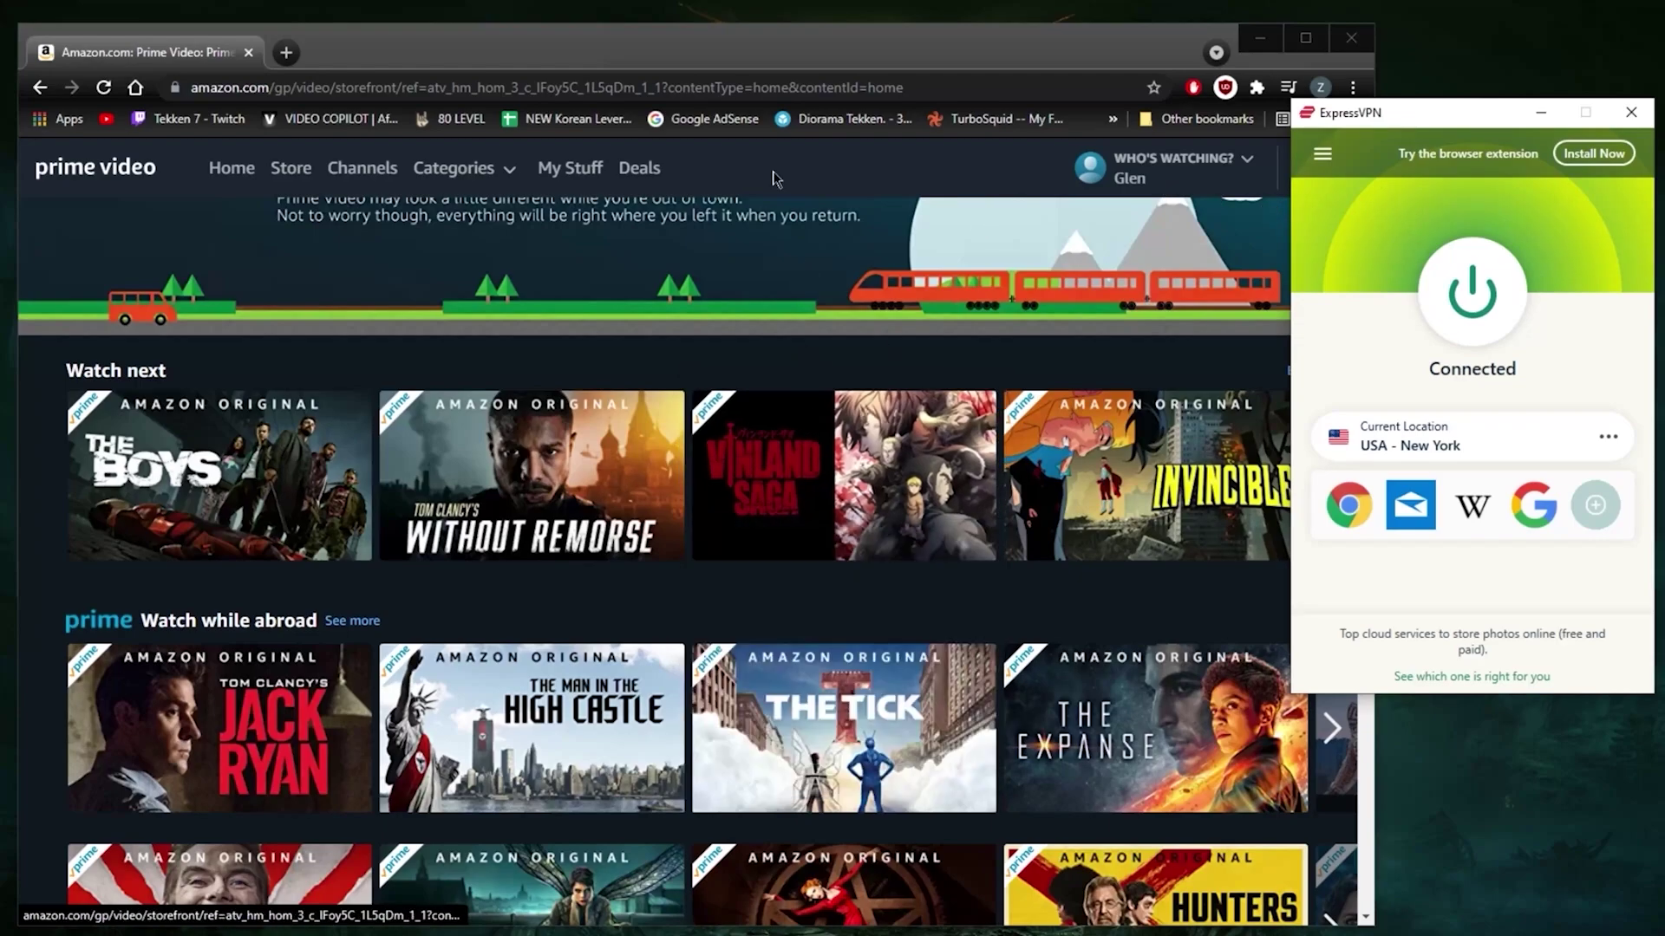
Reload Prime Video for the US catalogue, then drag the browser down to reveal the VPN apps
left_click(706, 49)
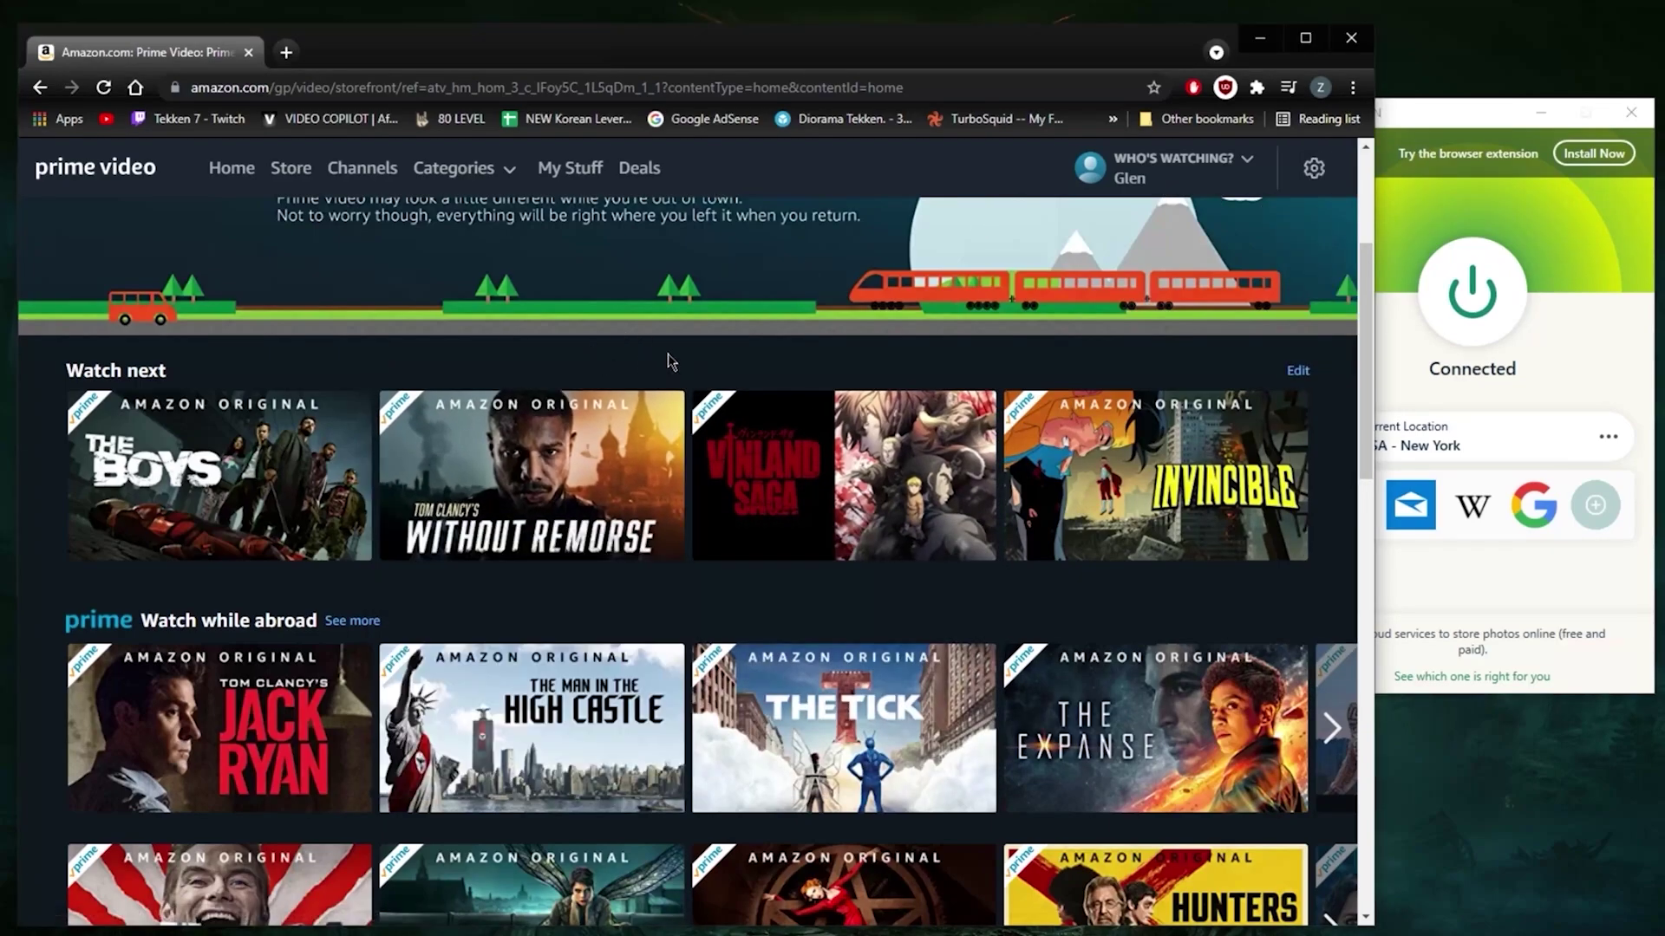
left_click(105, 87)
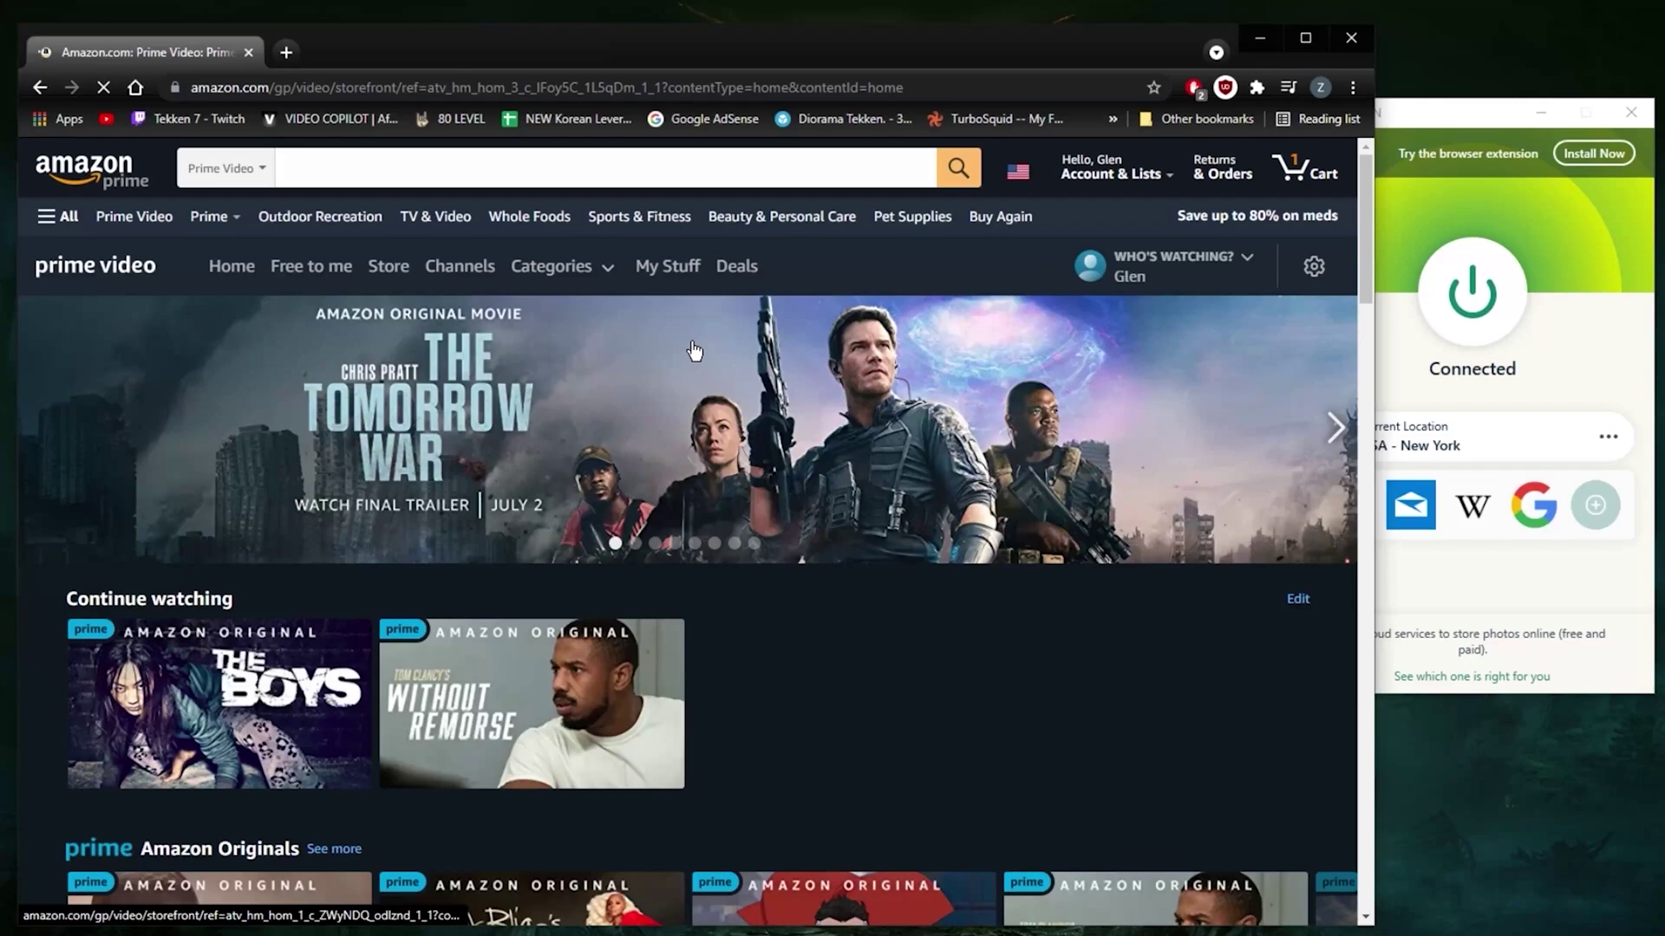
scroll(694, 349, "down", 2)
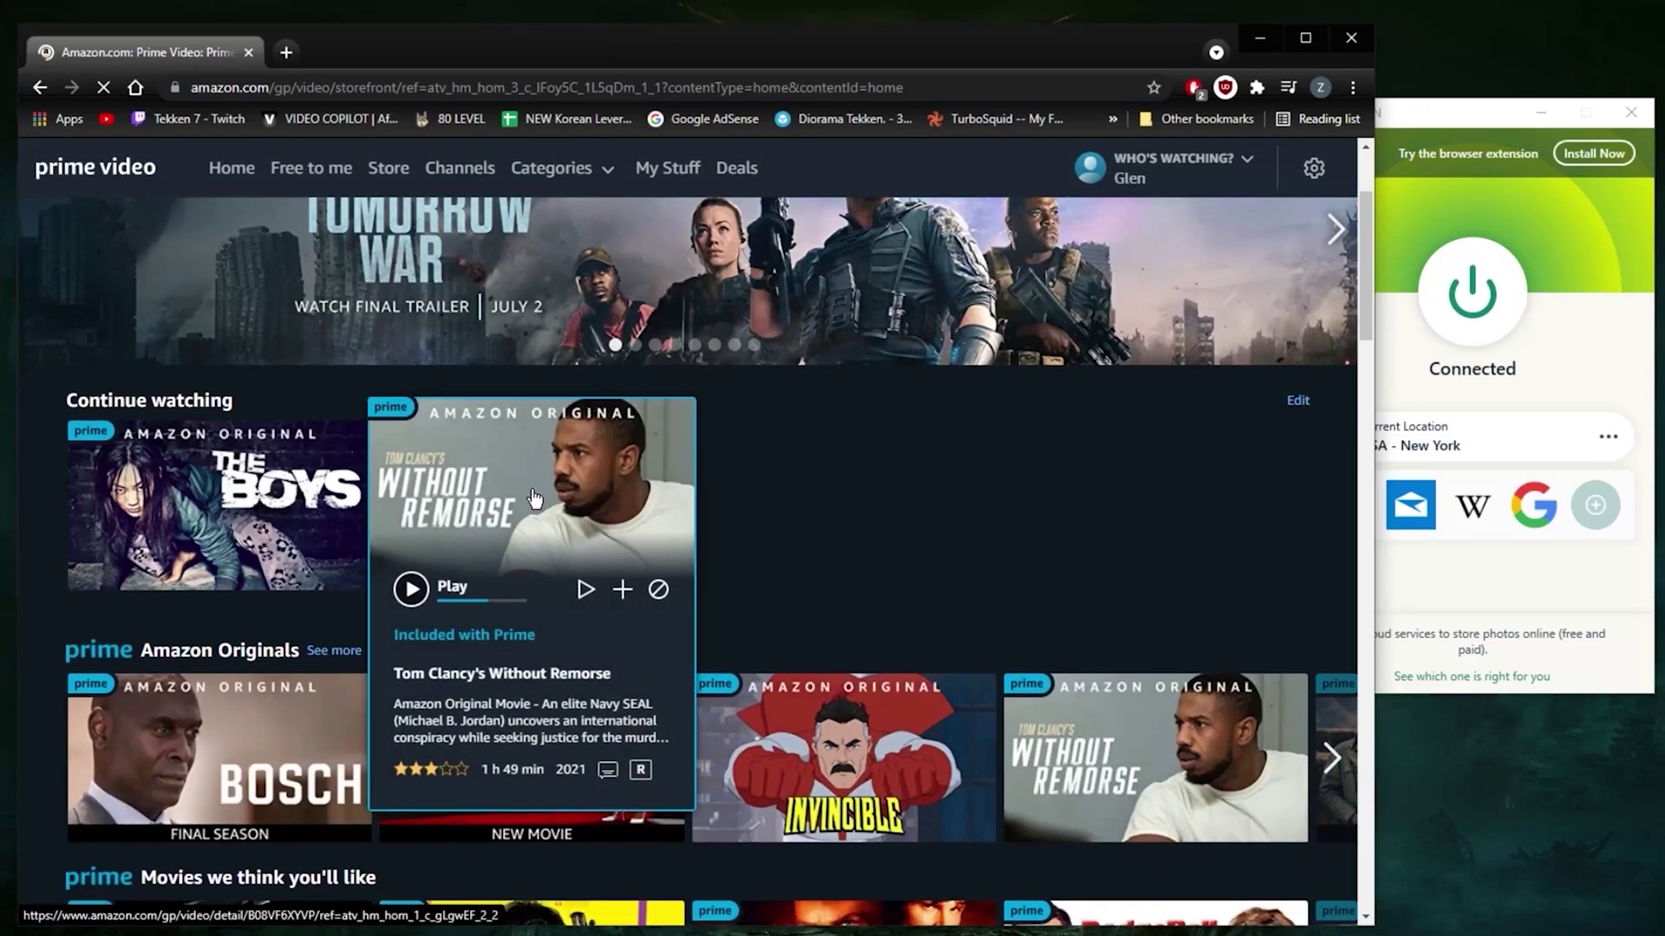
scroll(528, 499, "down", 1)
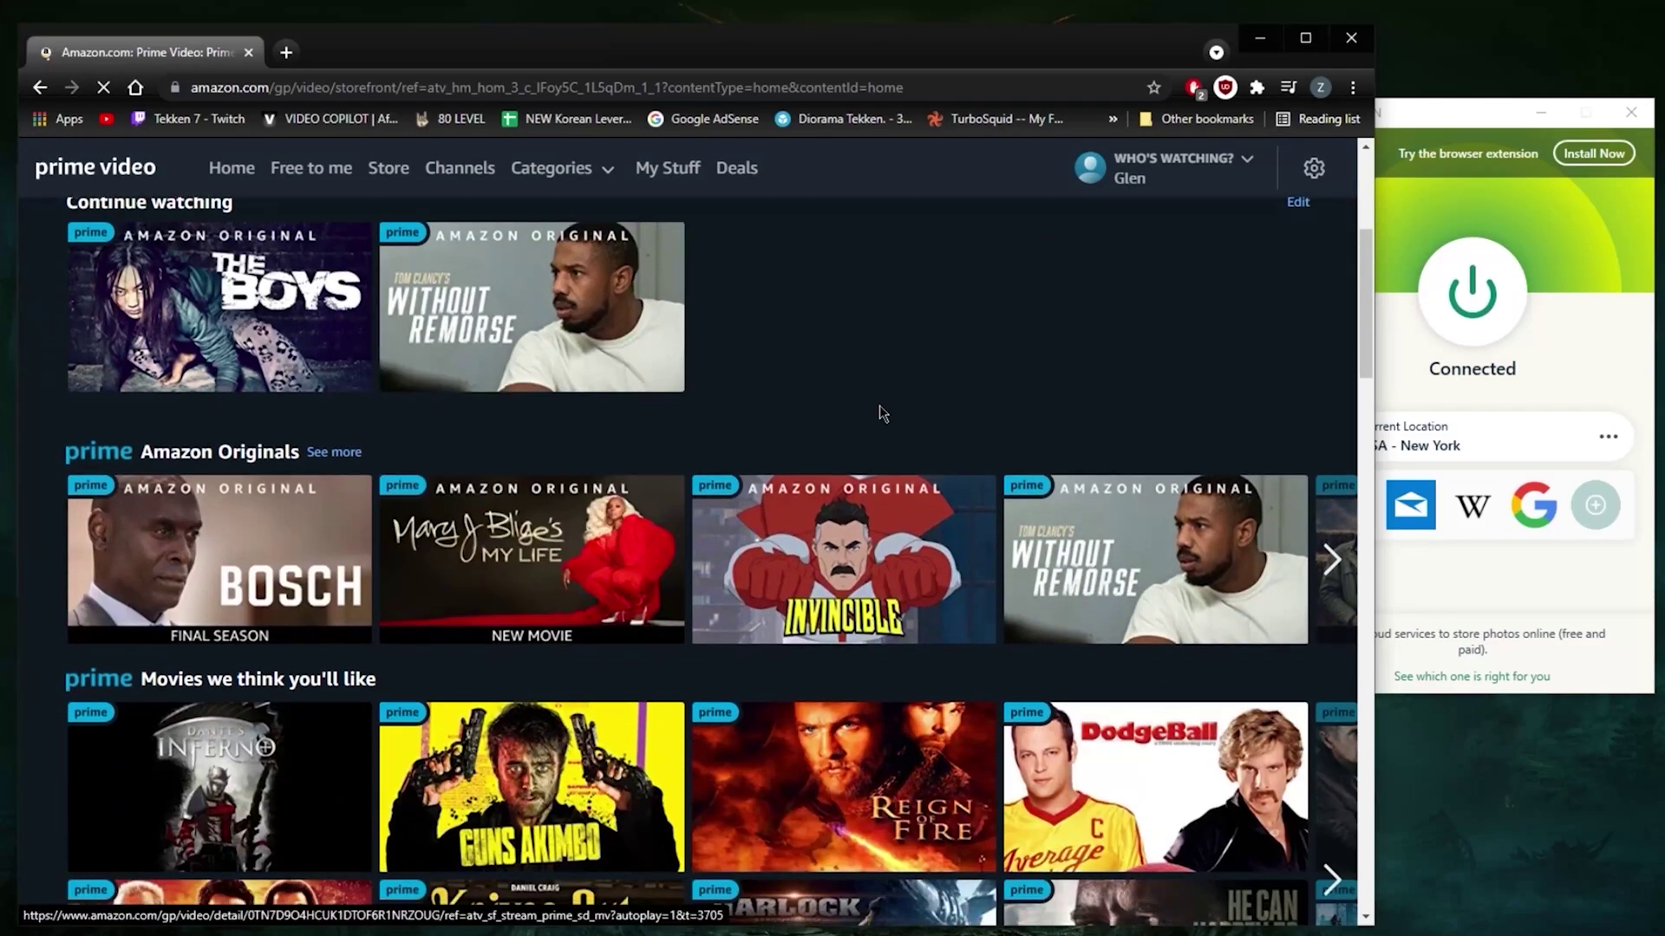
scroll(781, 469, "down", 3)
scroll(707, 528, "down", 3)
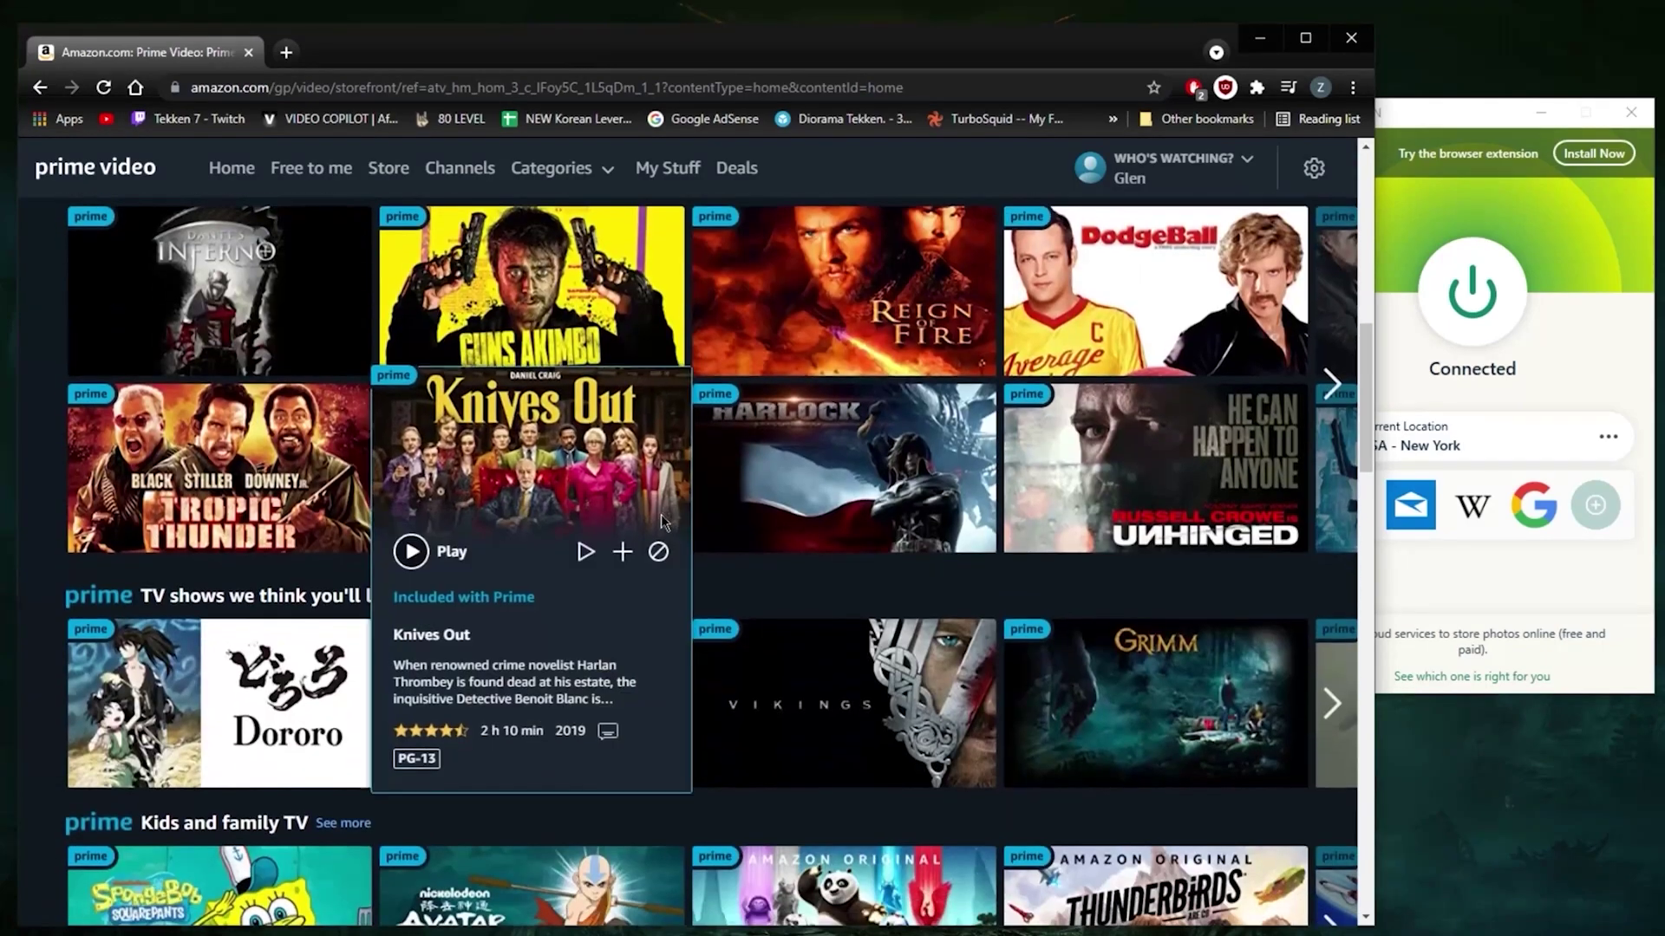
scroll(706, 528, "down", 3)
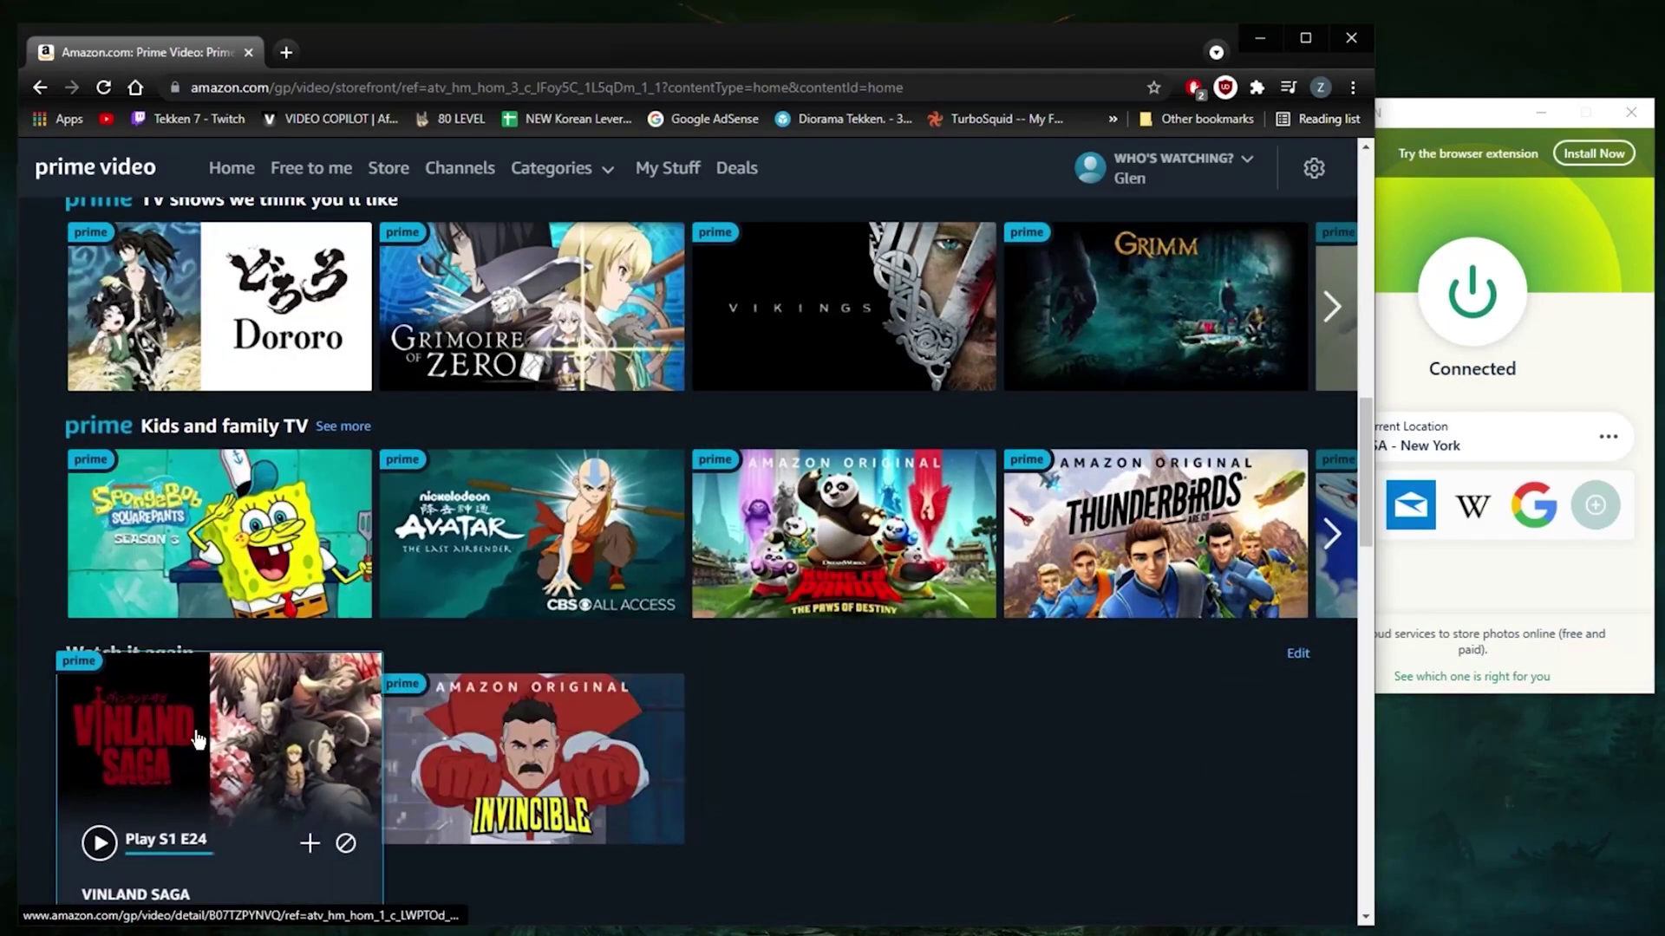
scroll(216, 728, "down", 2)
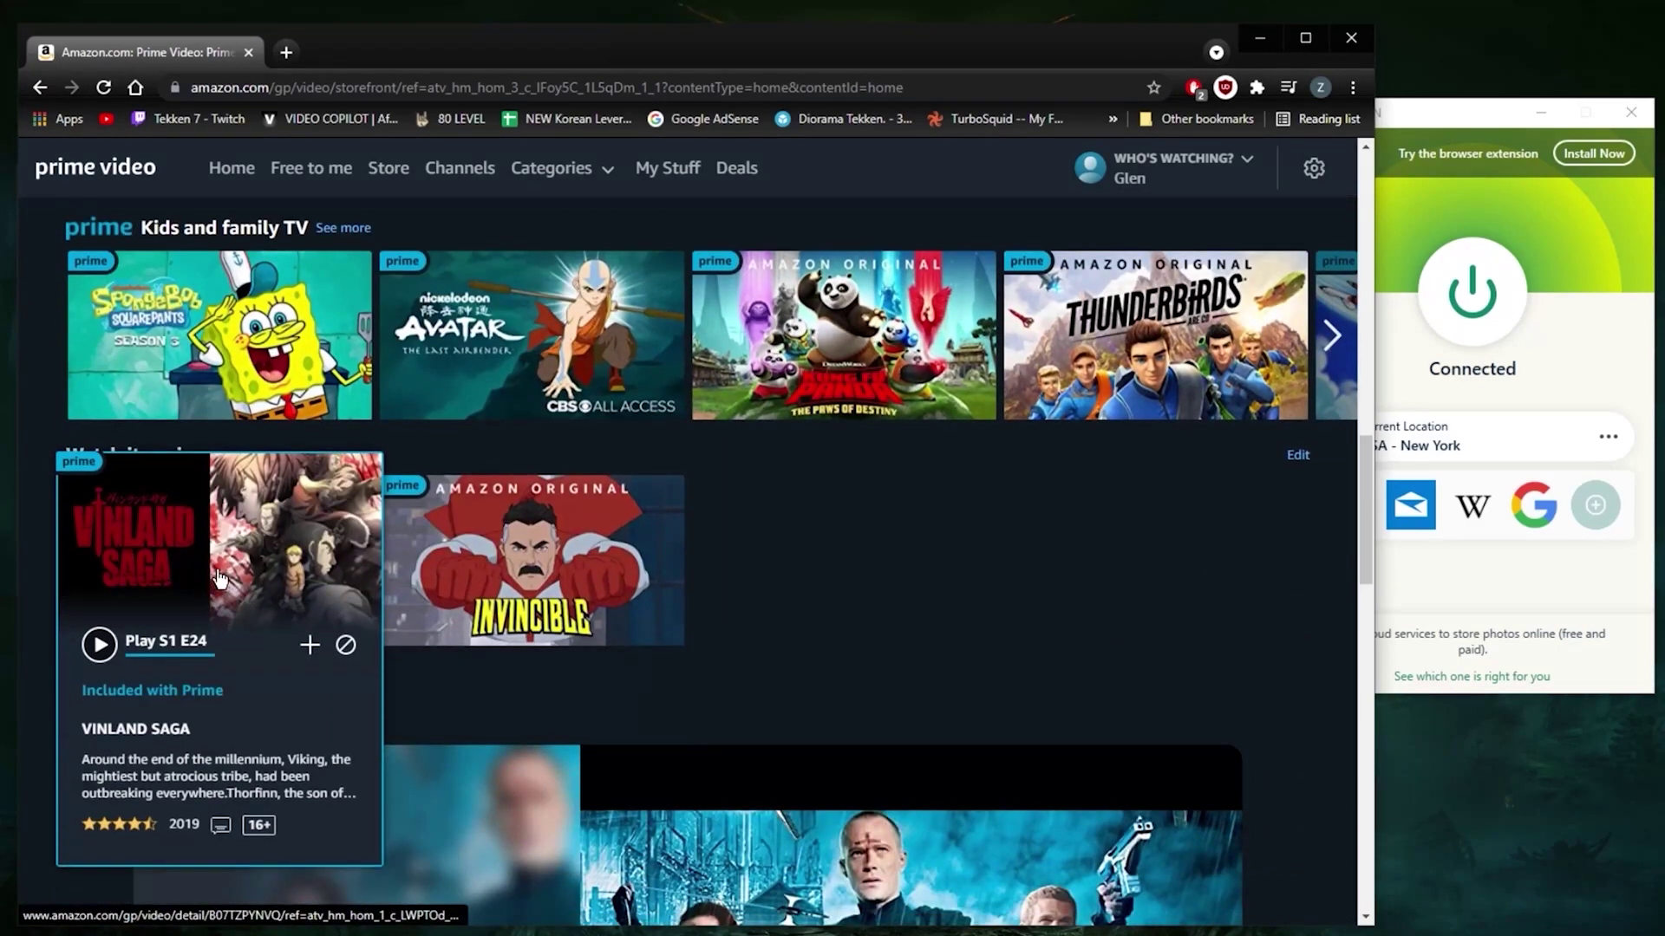
scroll(678, 485, "up", 5)
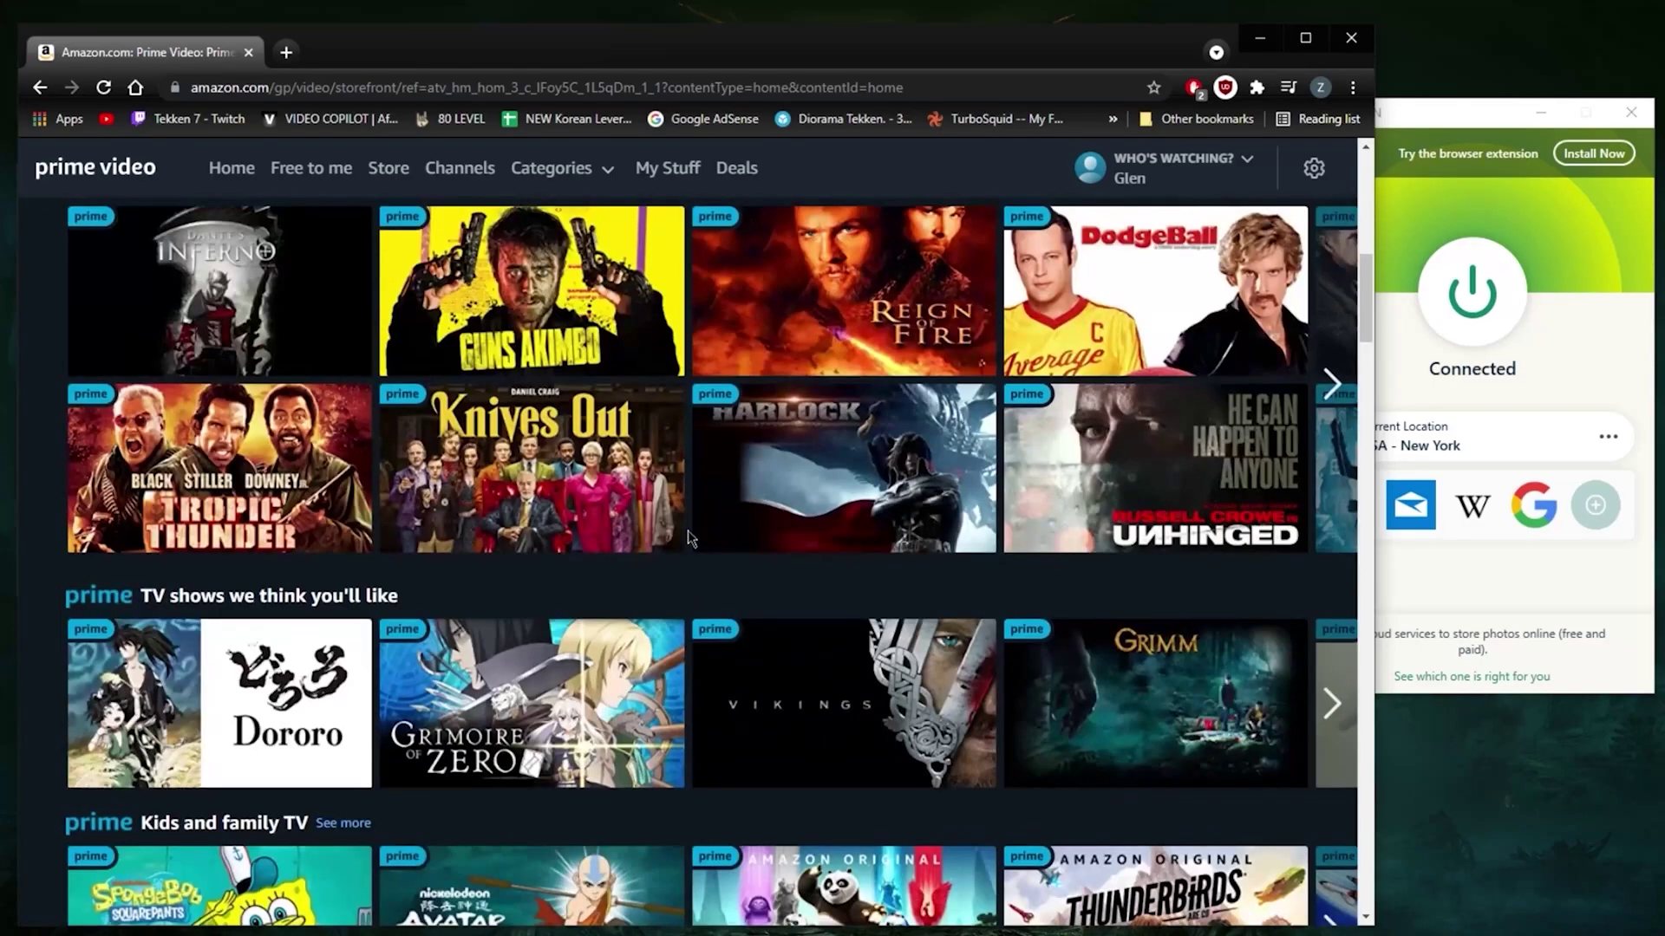
scroll(678, 486, "up", 5)
scroll(690, 521, "up", 5)
scroll(697, 553, "up", 3)
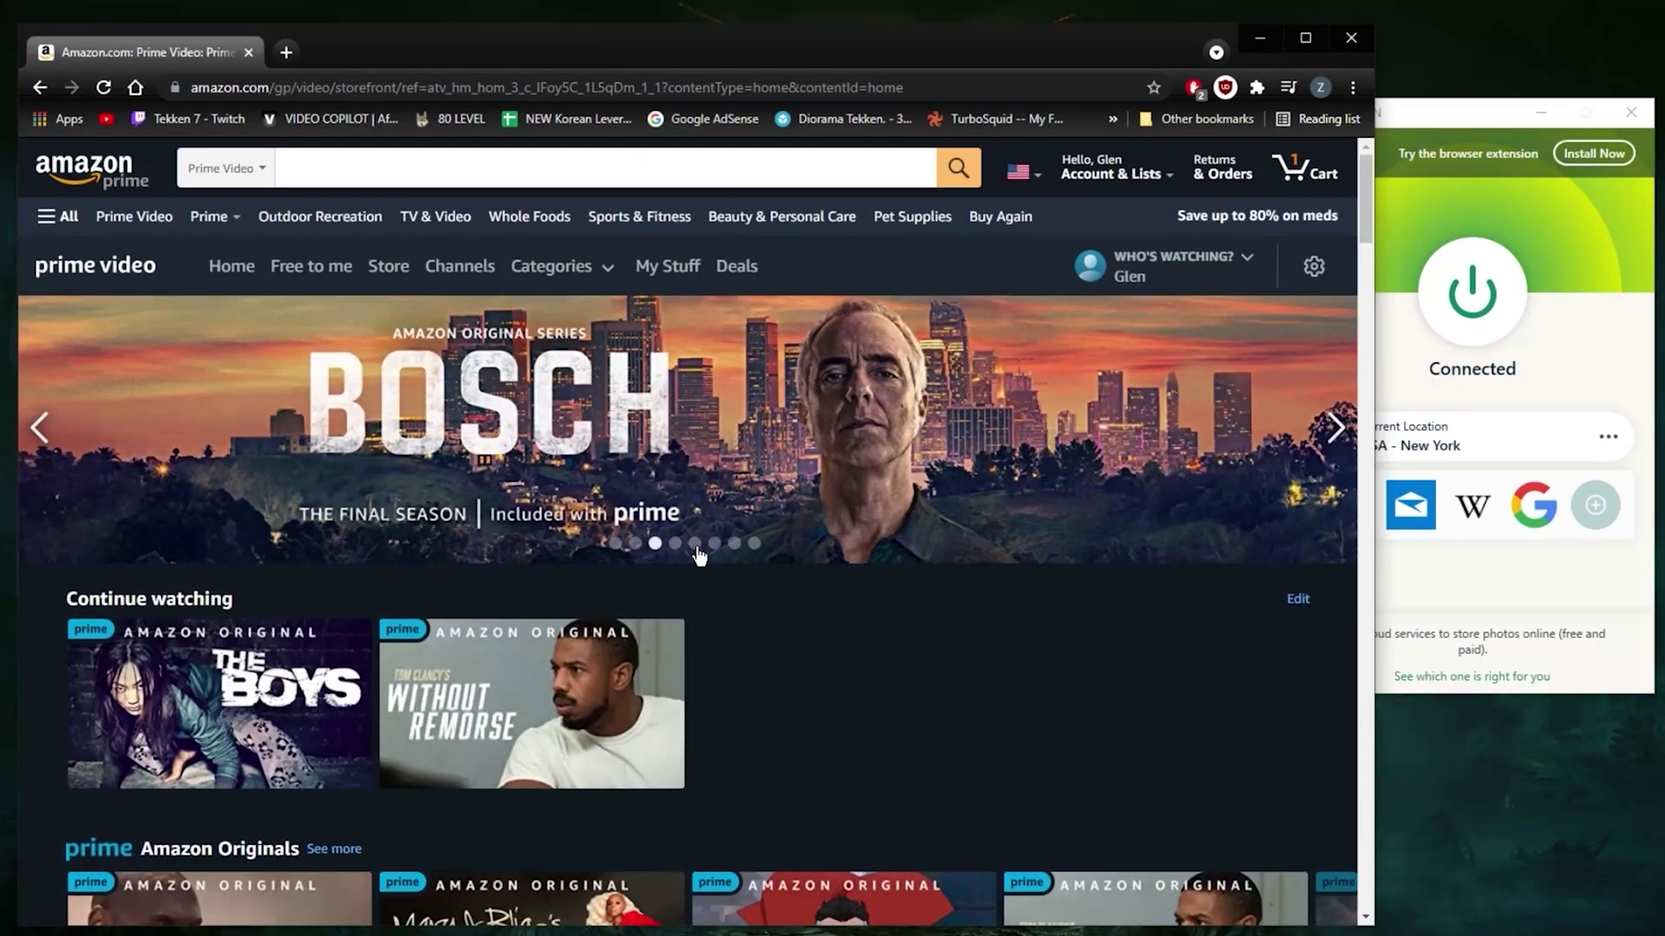
mouse_move(1024, 46)
left_mouse_down()
mouse_move(1234, 791)
mouse_move(1233, 898)
left_mouse_up()
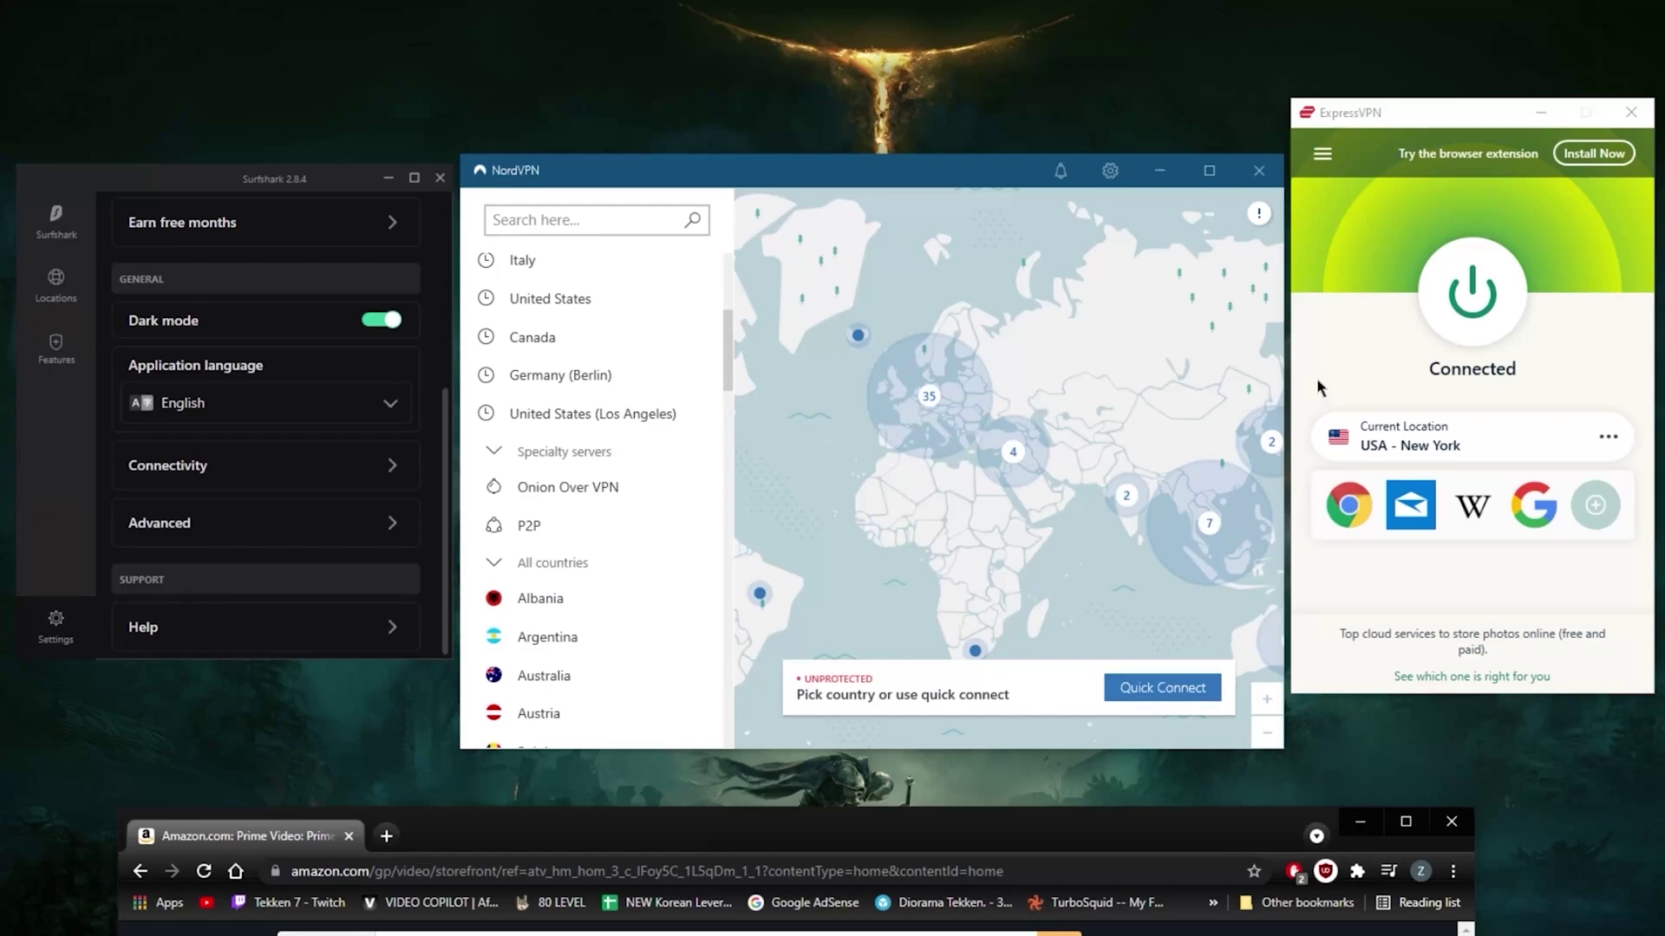
Return Surfshark to its home tab and drag the Prime Video browser back to centre
left_click(1369, 117)
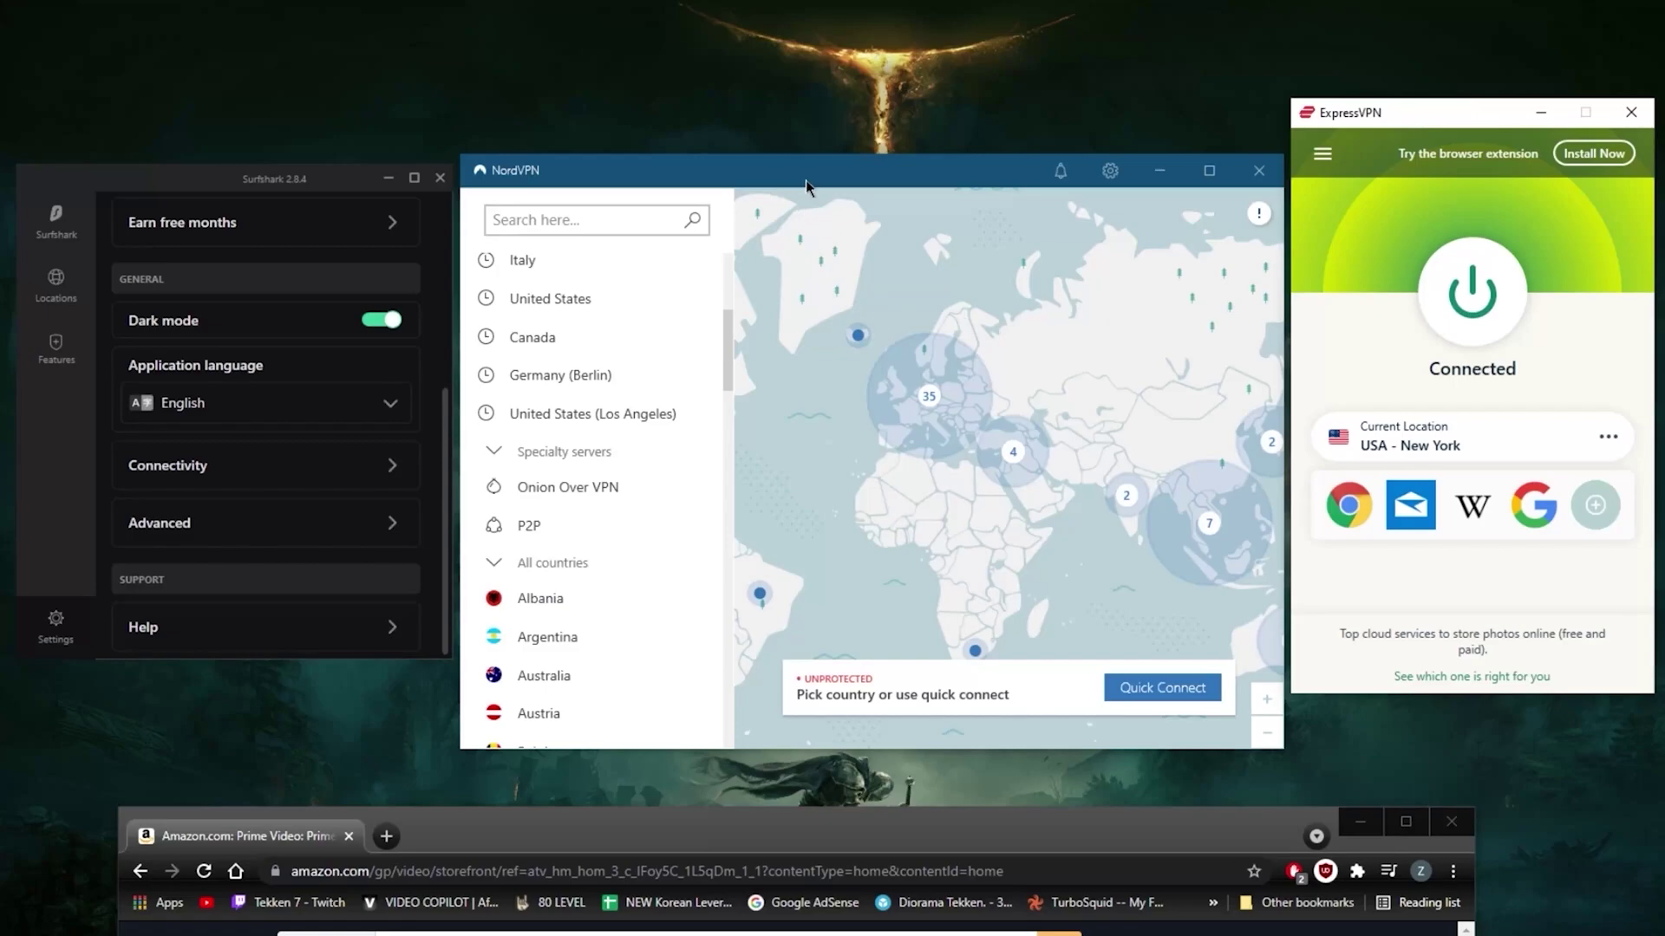
left_click(54, 286)
left_click(55, 221)
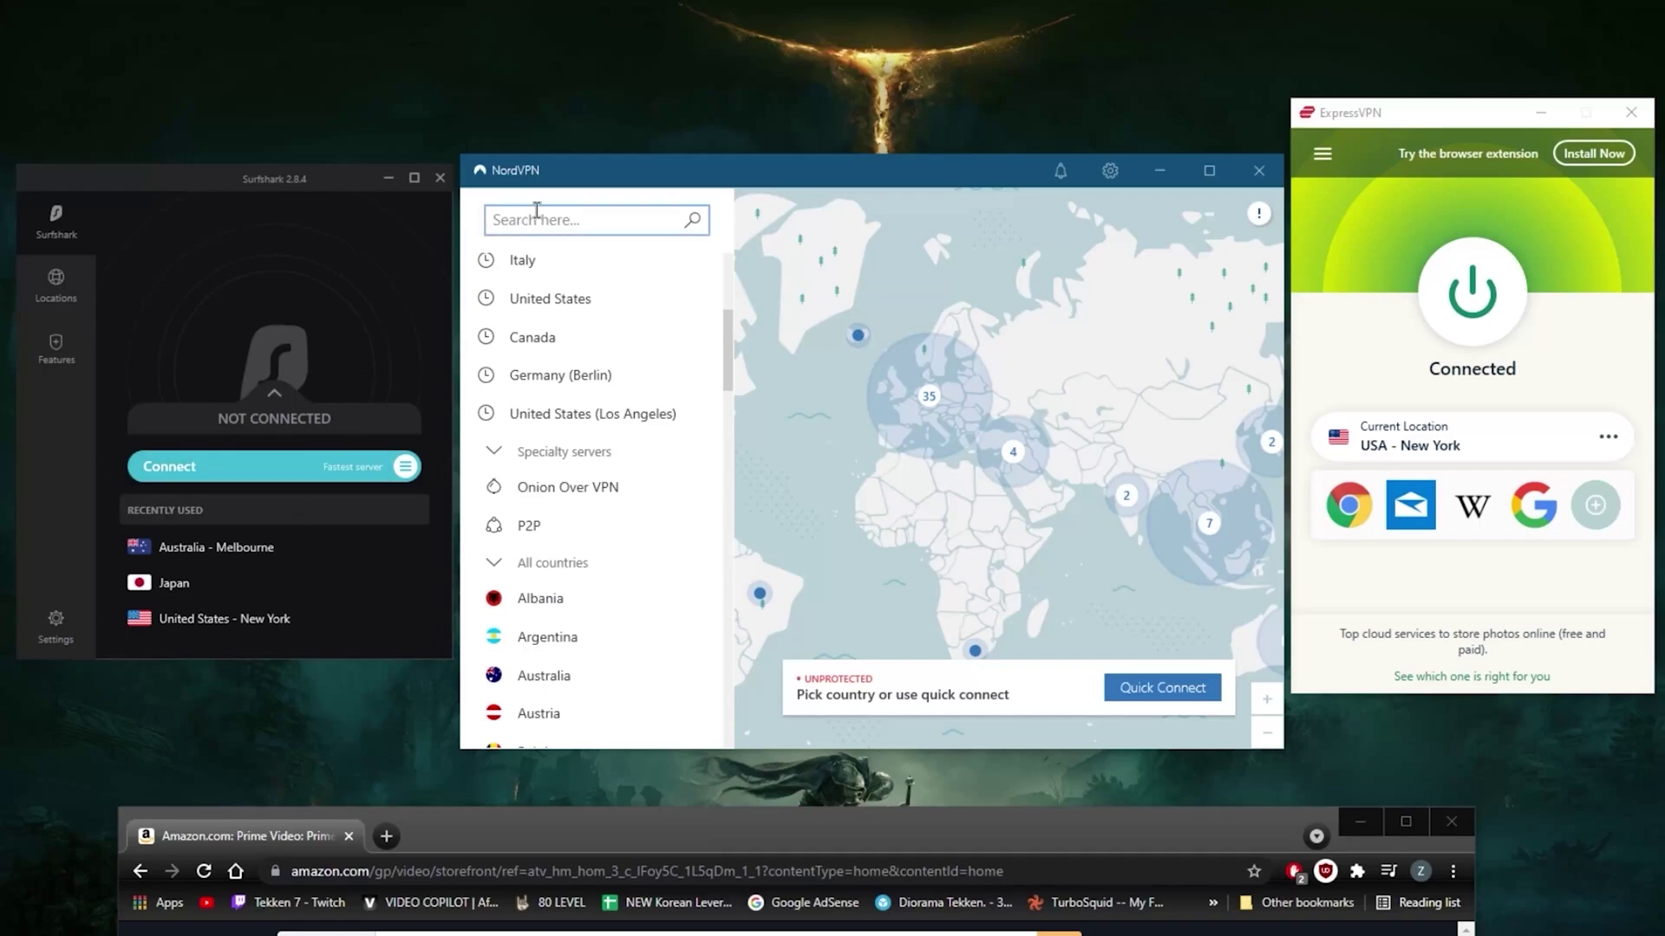
left_click(1354, 154)
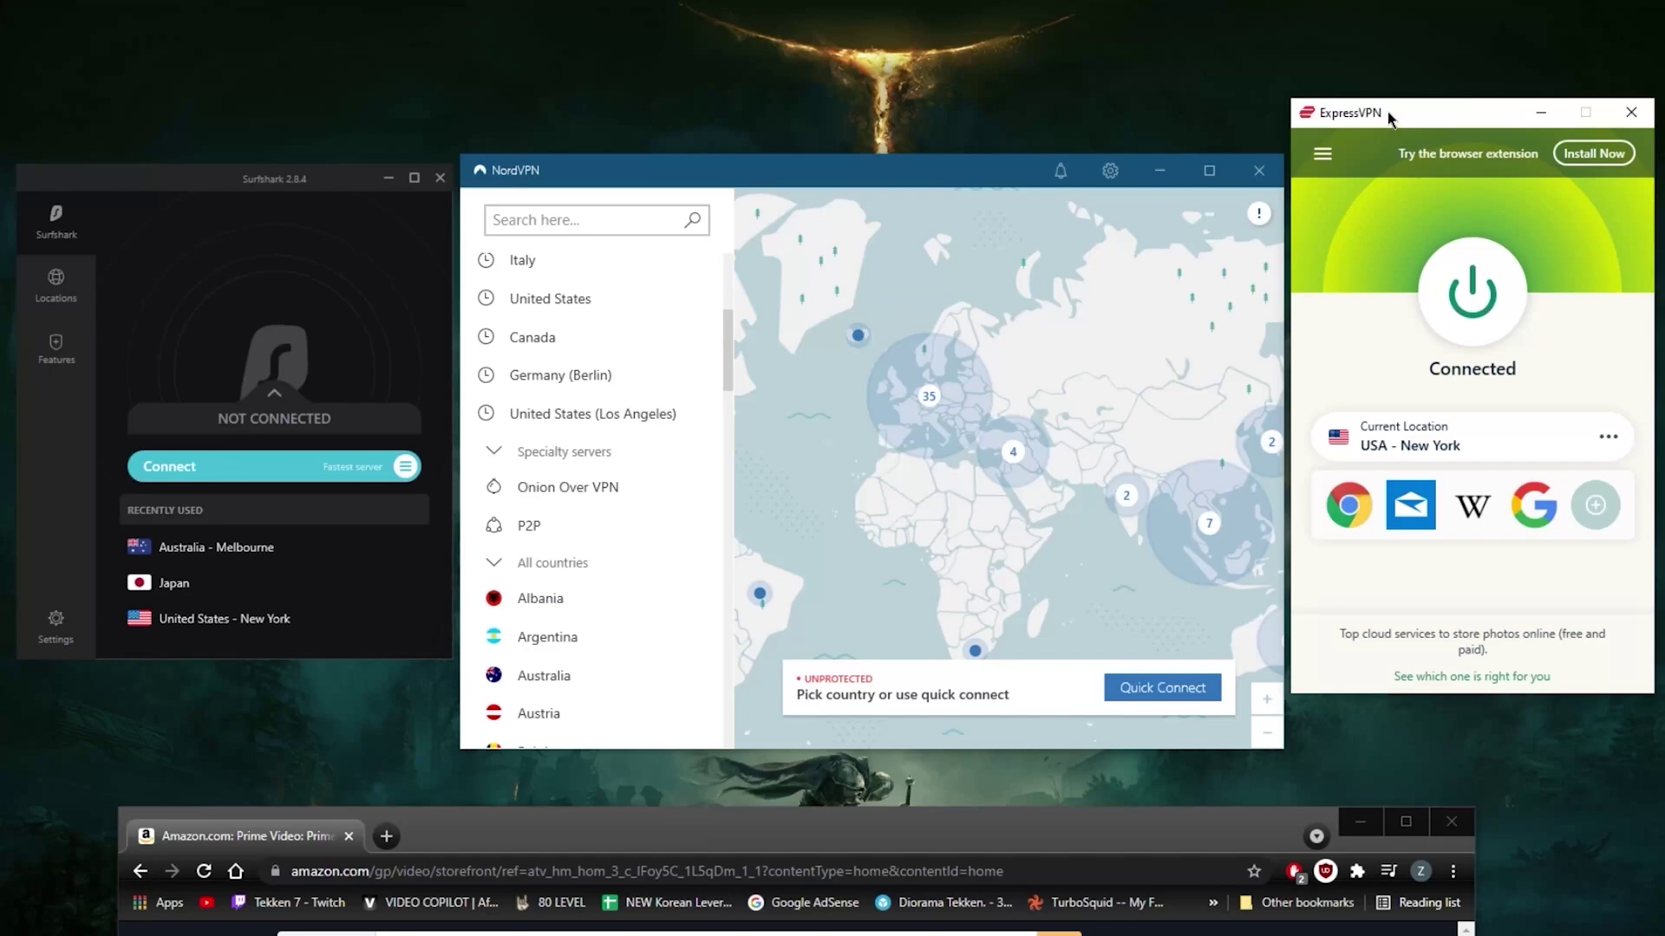
mouse_move(1169, 822)
left_mouse_down()
mouse_move(1169, 281)
mouse_move(1203, 52)
left_mouse_up()
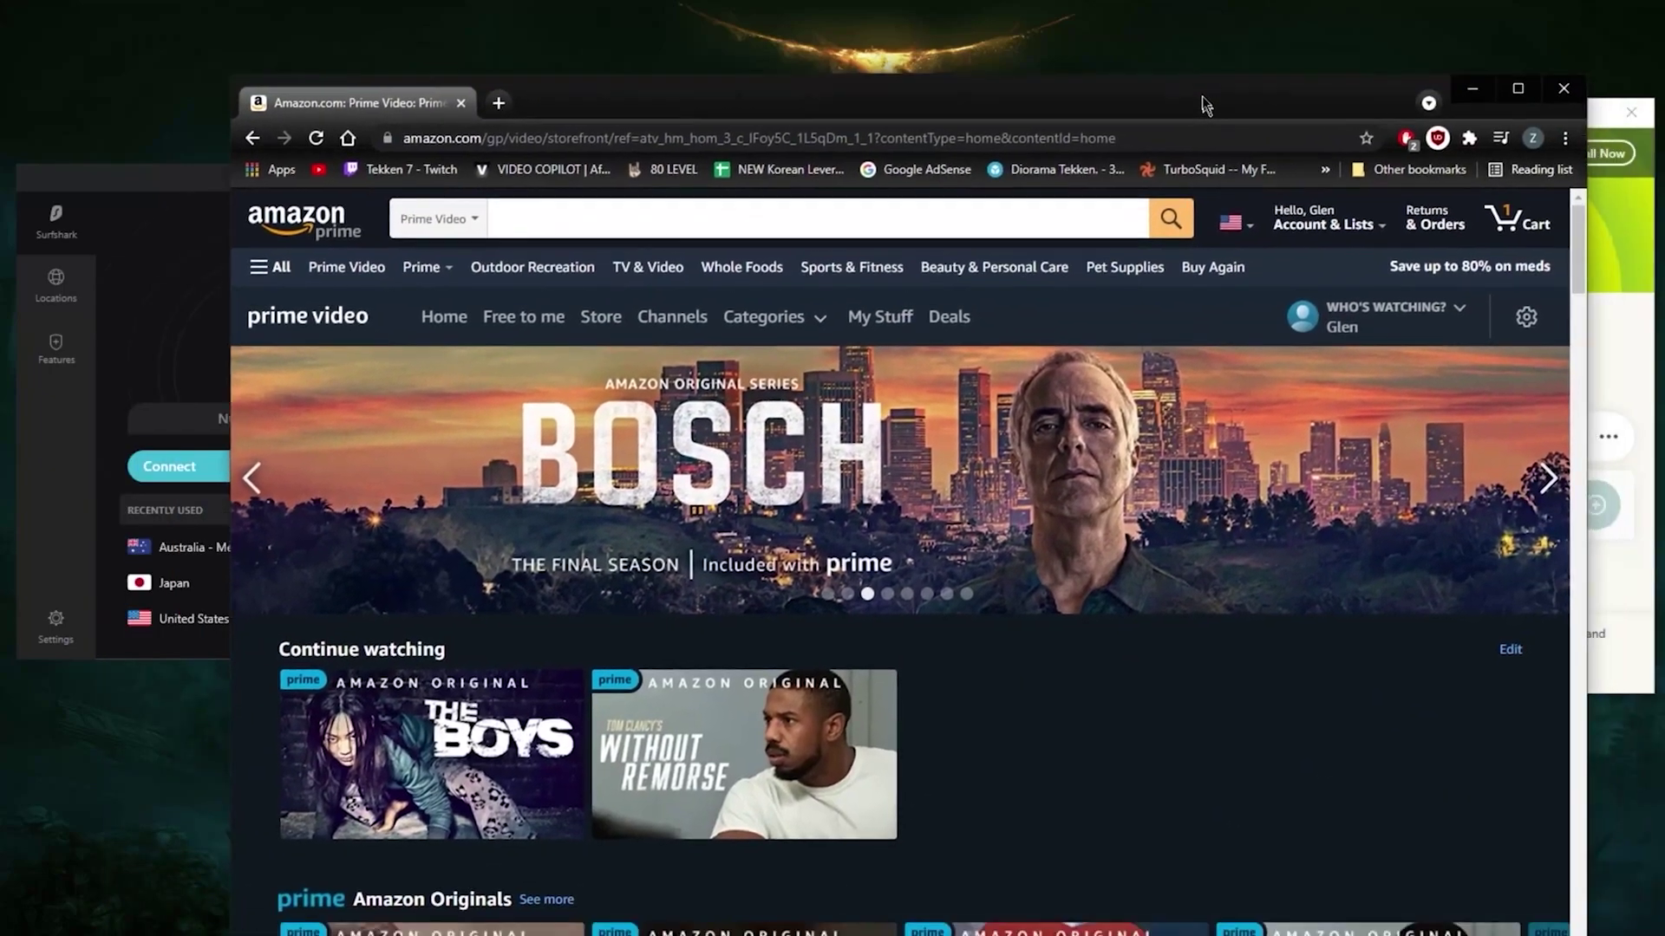